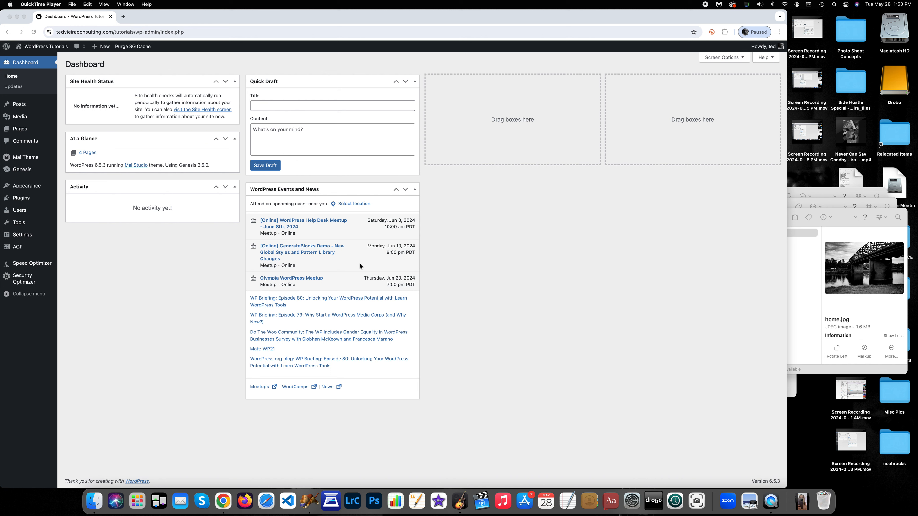
# Switch to the browser and open the list of all posts in the WordPress dashboard
pyautogui.click(190, 269)
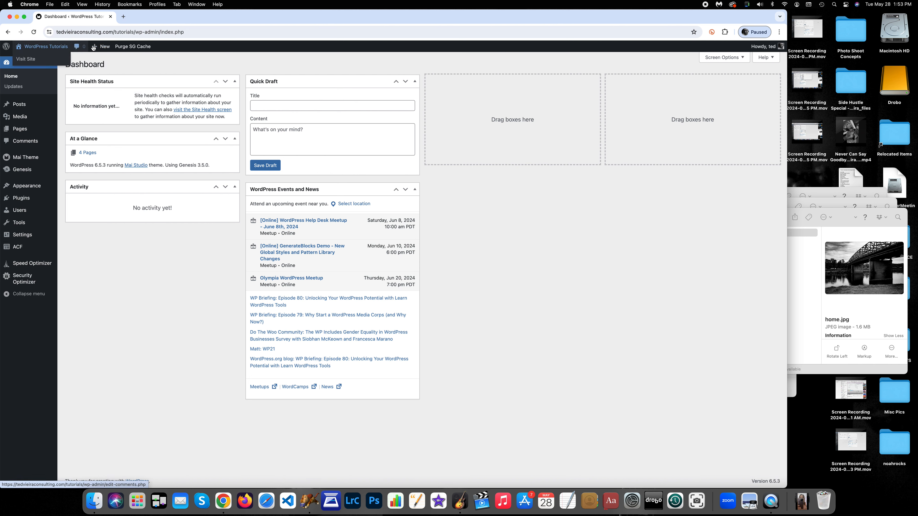
pyautogui.moveTo(109, 48)
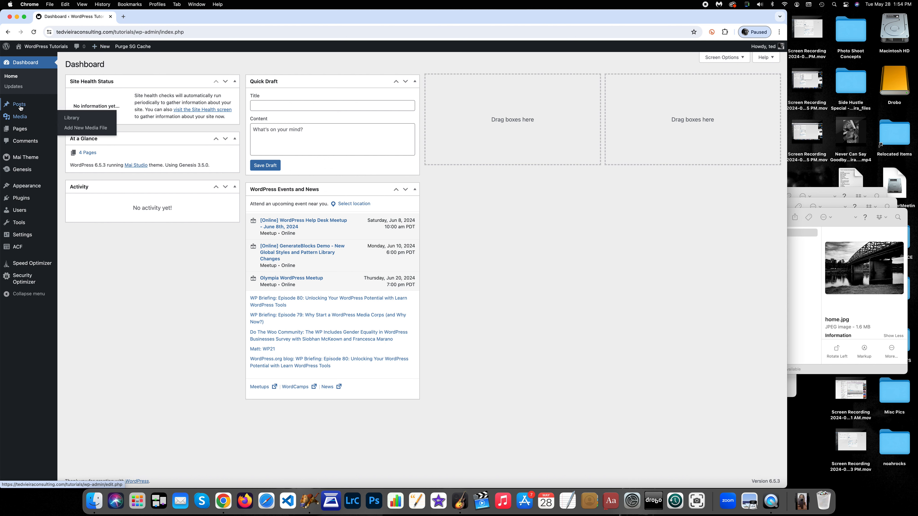
pyautogui.moveTo(20, 106)
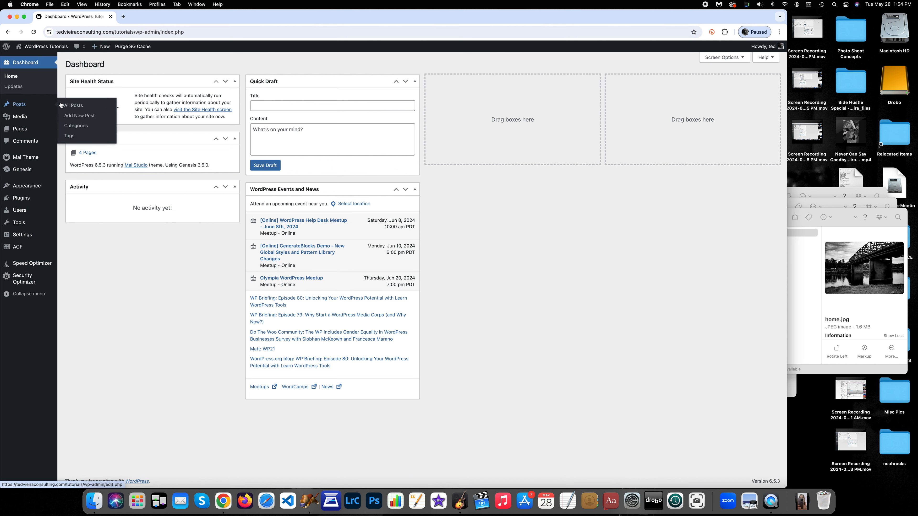
pyautogui.click(85, 106)
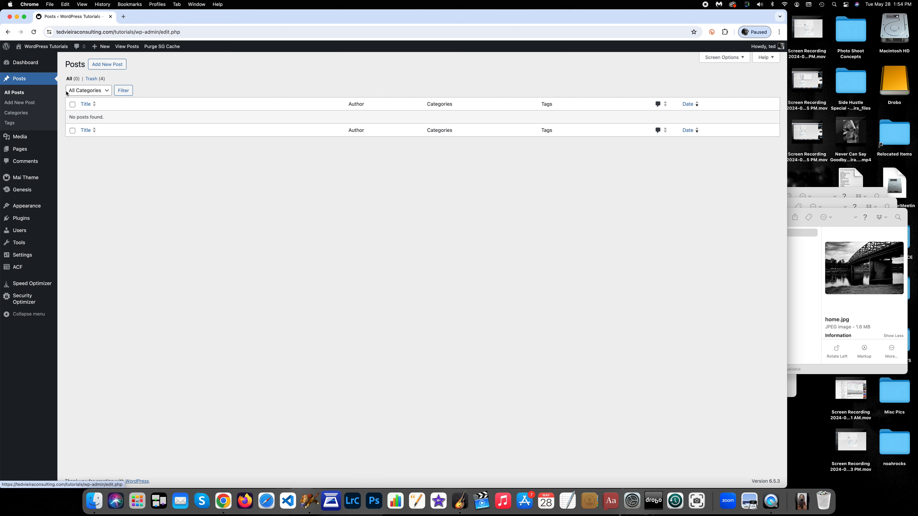
# Start a new post titled "How To Create A Blog Post"
pyautogui.click(107, 65)
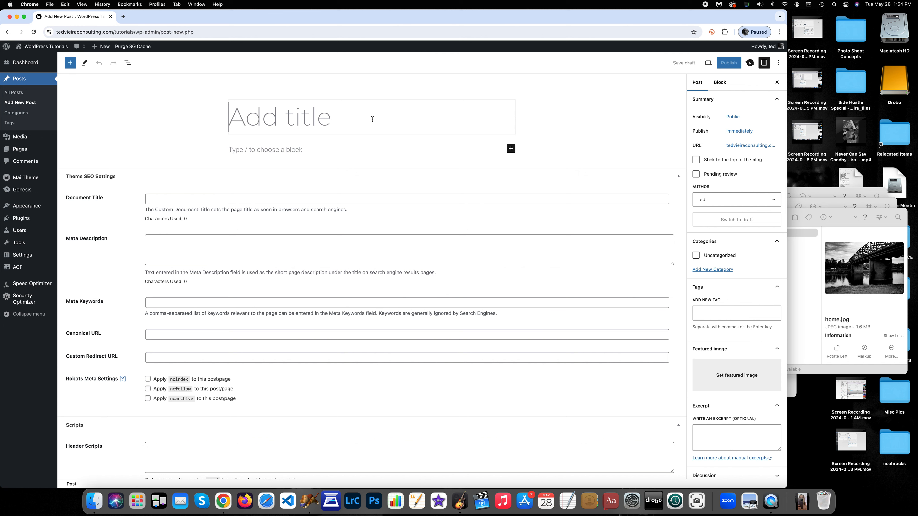
pyautogui.write('How To Create A Blog P')
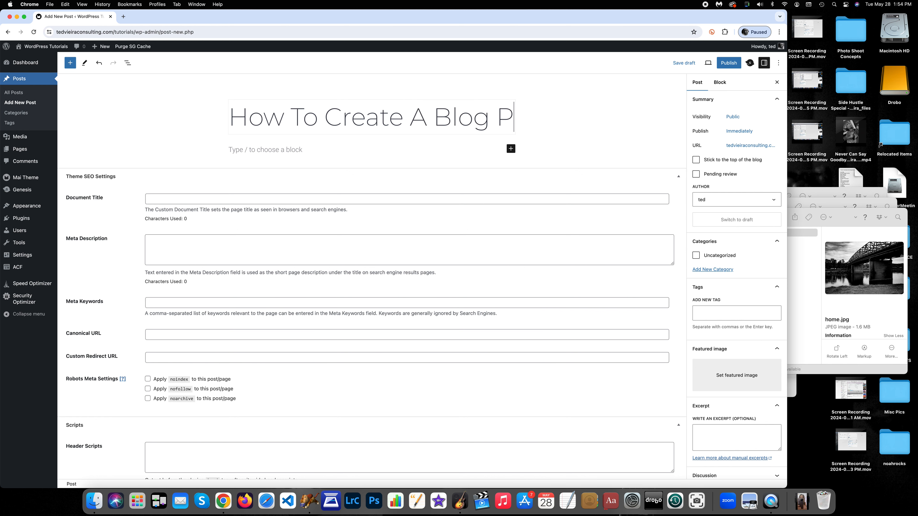
pyautogui.write('ost')
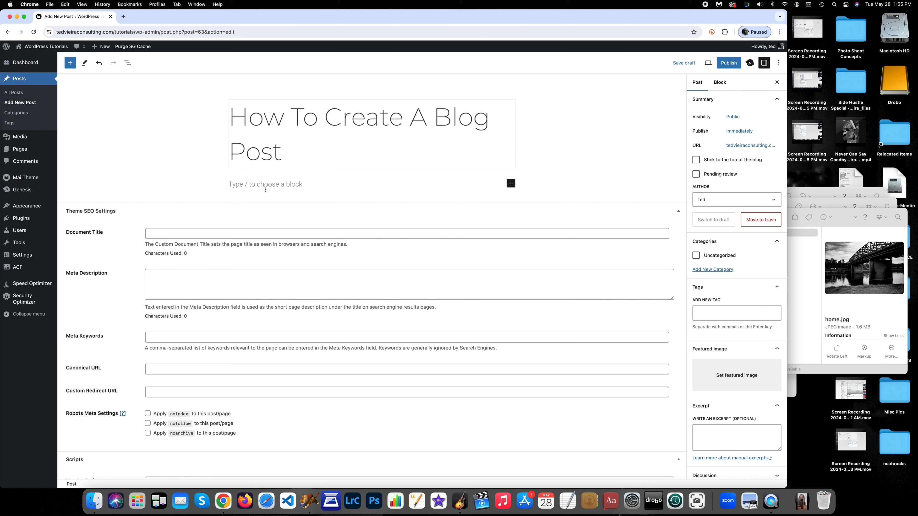
# Add a paragraph block reading "The best way to blog is to just start! Consistently create new content with your blog."
pyautogui.click(317, 183)
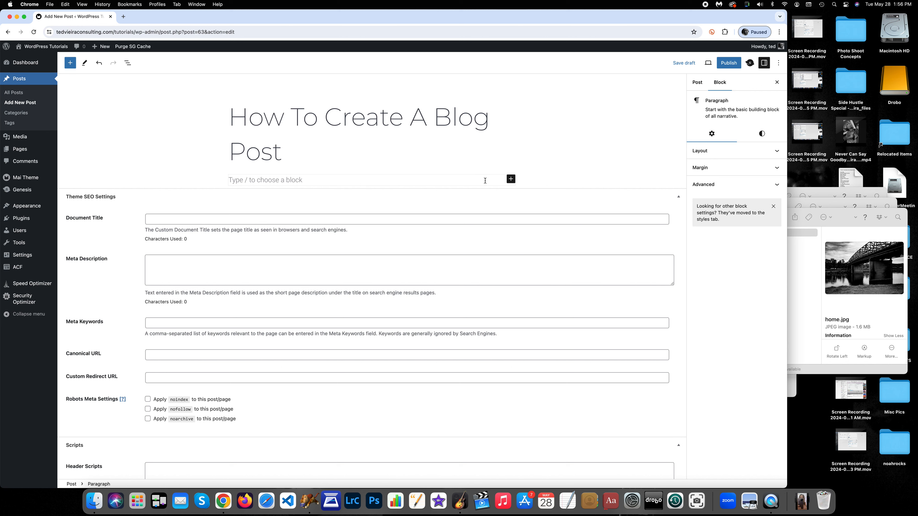
pyautogui.click(511, 180)
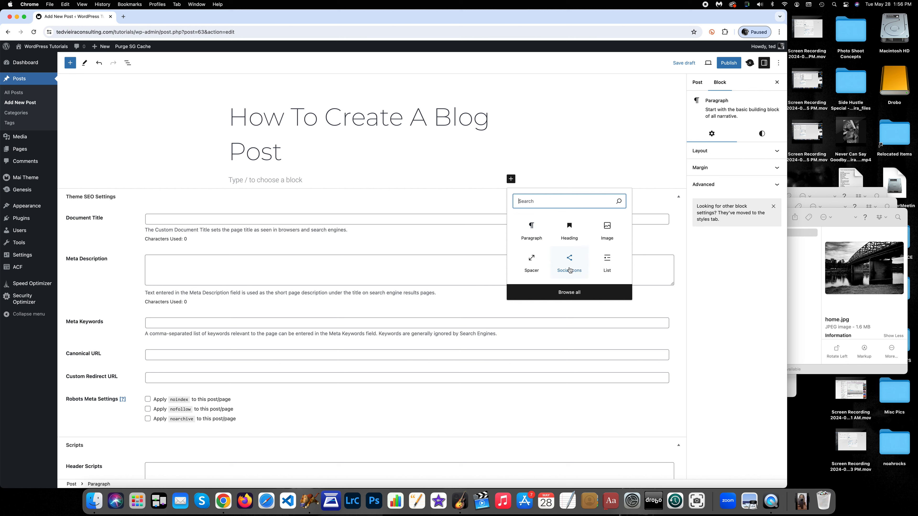
pyautogui.click(531, 226)
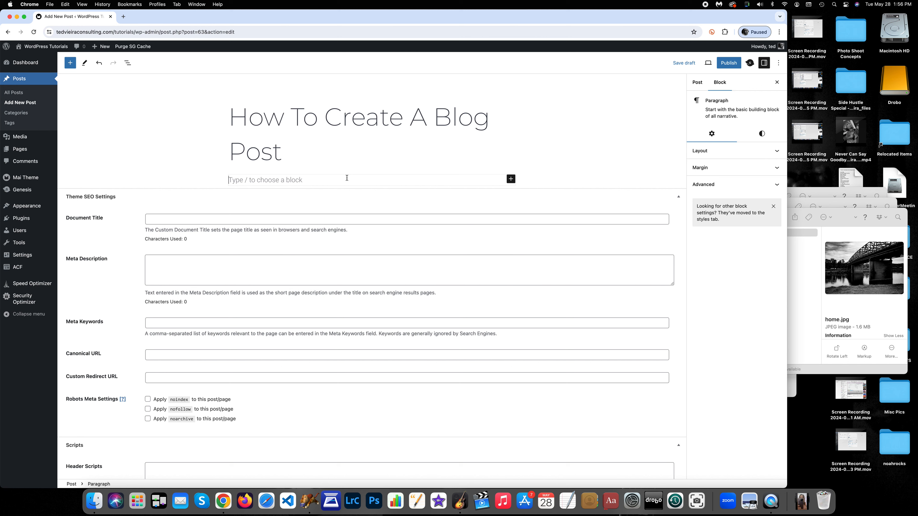
pyautogui.write('The best way ')
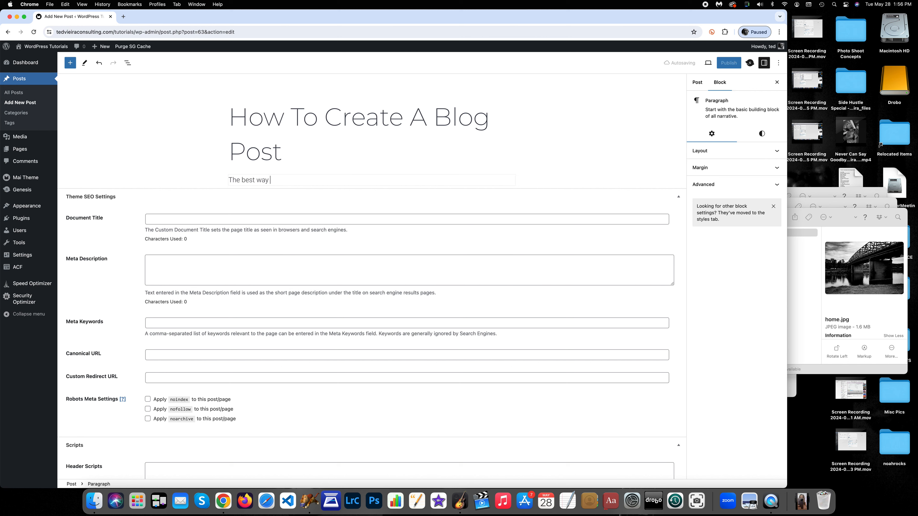
pyautogui.write('to blog is to just start! Cons')
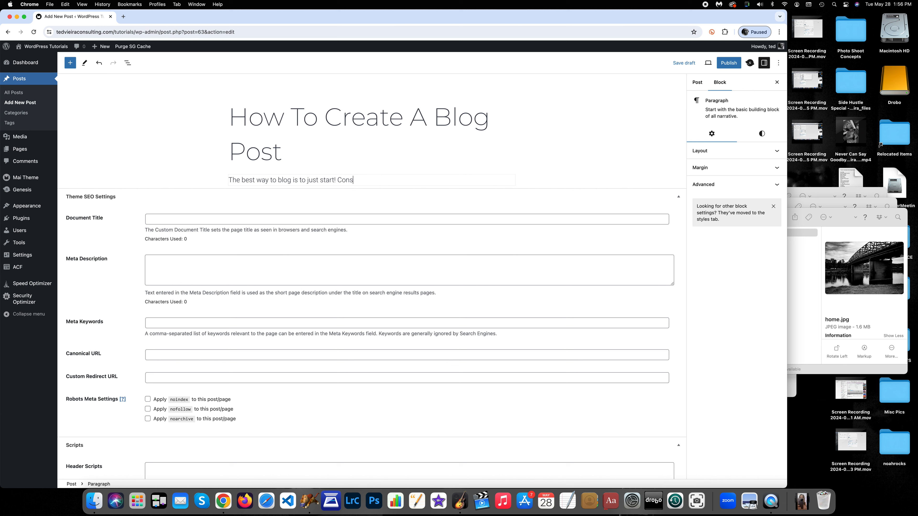
pyautogui.write('istently create new content with your')
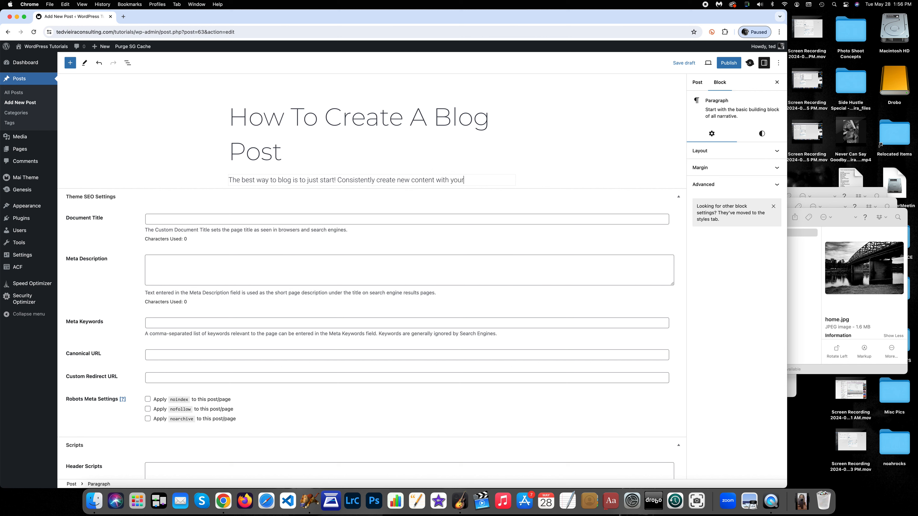
pyautogui.write(' blog.')
# Copy the paragraph's sentence and paste it four more times at the end of the paragraph
pyautogui.moveTo(483, 180); pyautogui.dragTo(207, 180)
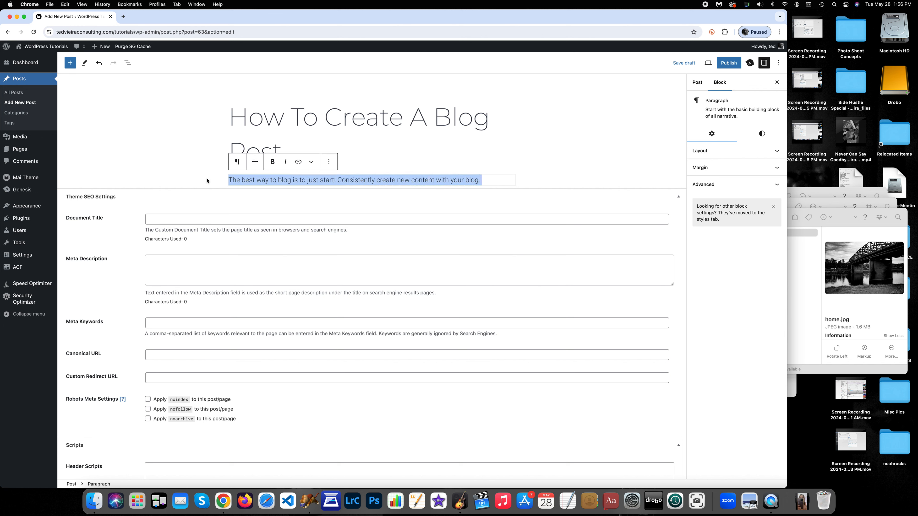
pyautogui.press('super+c')
pyautogui.click(493, 182)
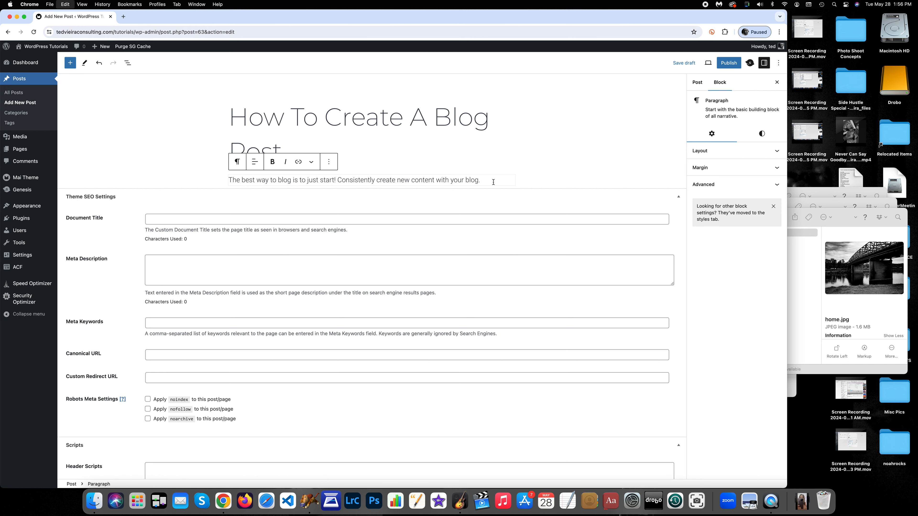
pyautogui.press('super+v')
pyautogui.press('super+v')
pyautogui.press('super+v')
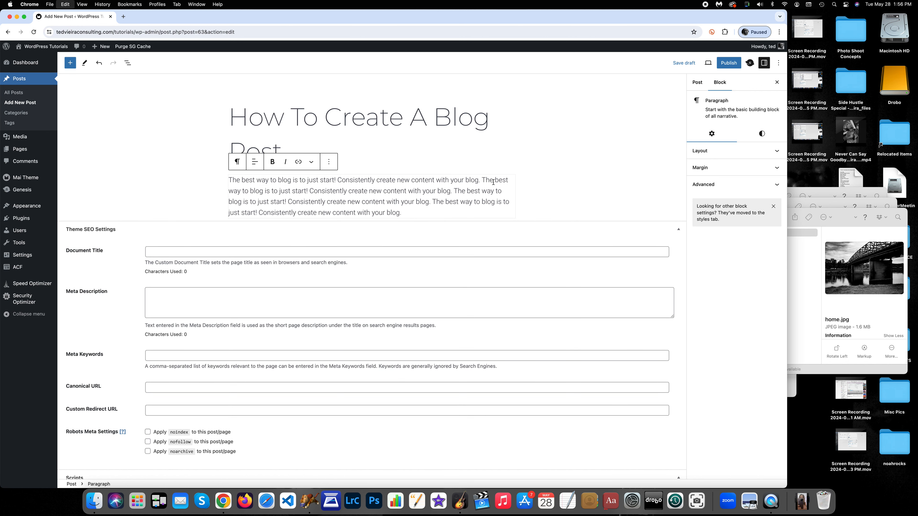
pyautogui.press('super+v')
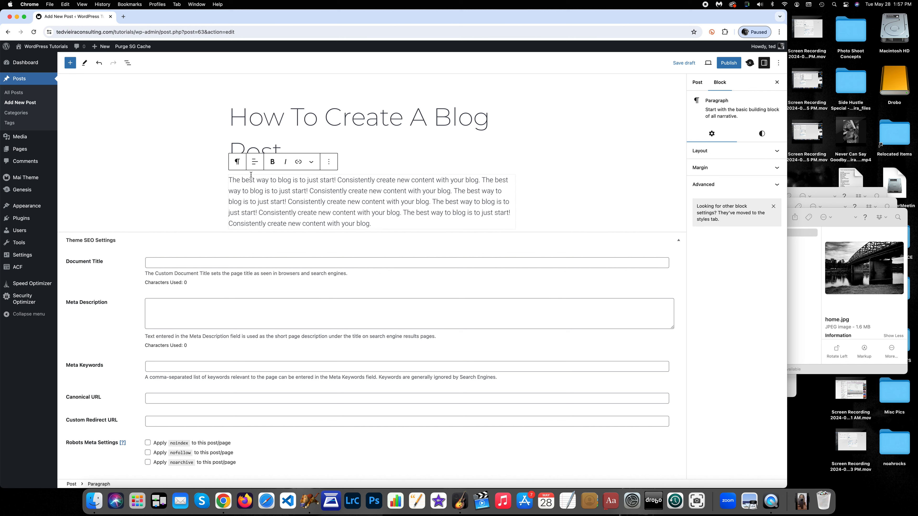
# Try centre and then right text alignment on the paragraph
pyautogui.click(255, 164)
pyautogui.click(277, 197)
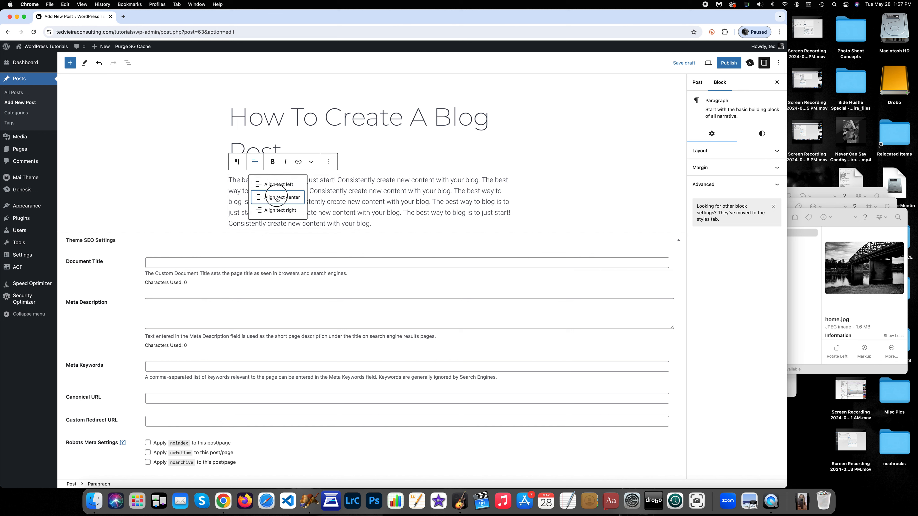
pyautogui.click(255, 161)
pyautogui.click(274, 210)
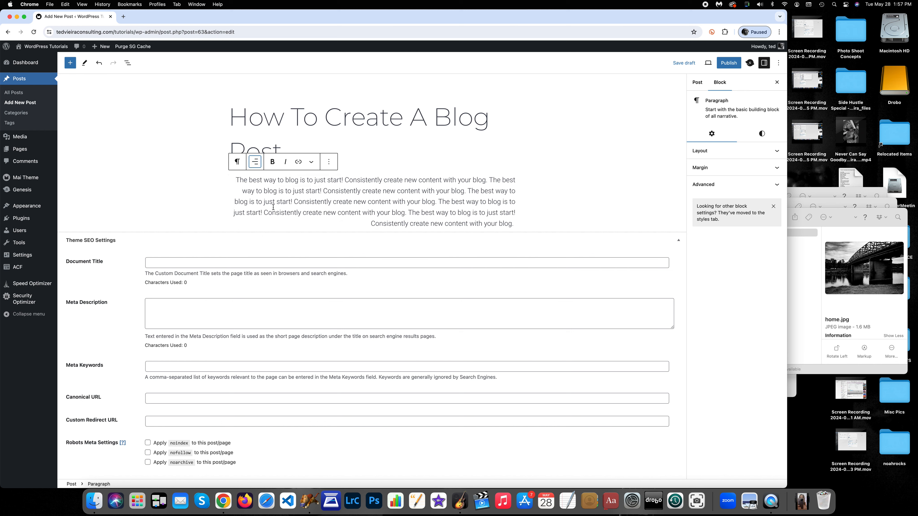
# Set the paragraph's text alignment to left
pyautogui.click(255, 161)
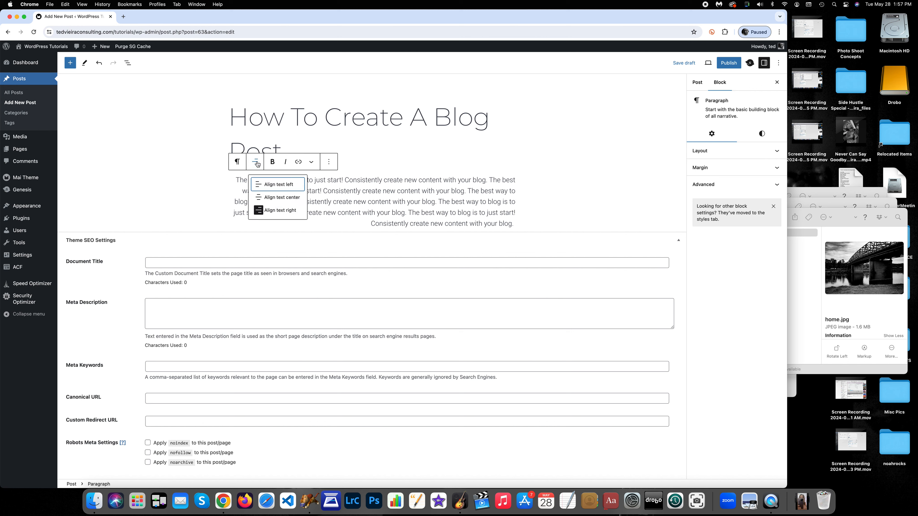
pyautogui.click(269, 184)
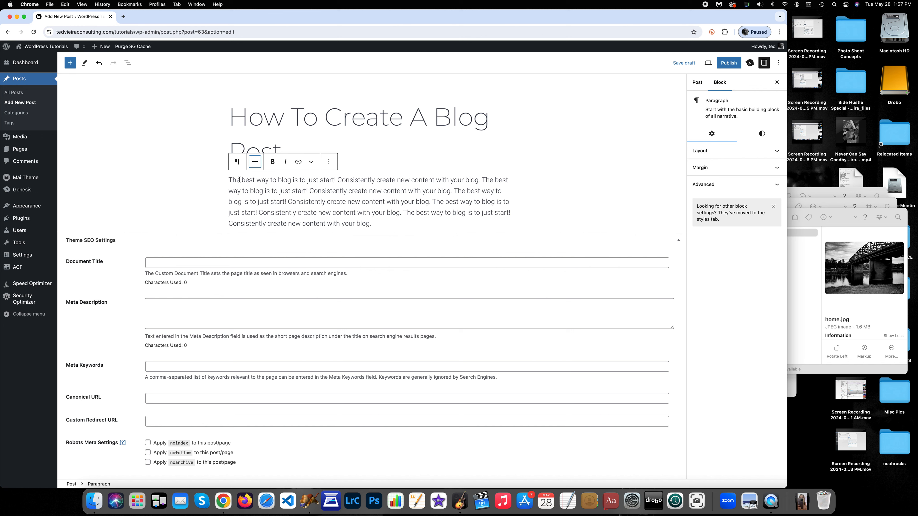
# Make the paragraph's first sentence, "The best way to blog is to just start!", bold and italic
pyautogui.moveTo(230, 179); pyautogui.dragTo(337, 176)
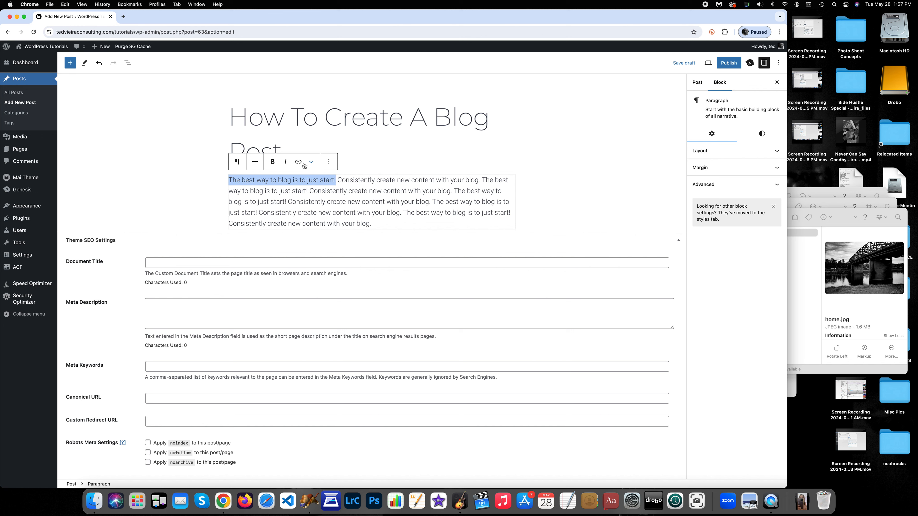
pyautogui.click(272, 163)
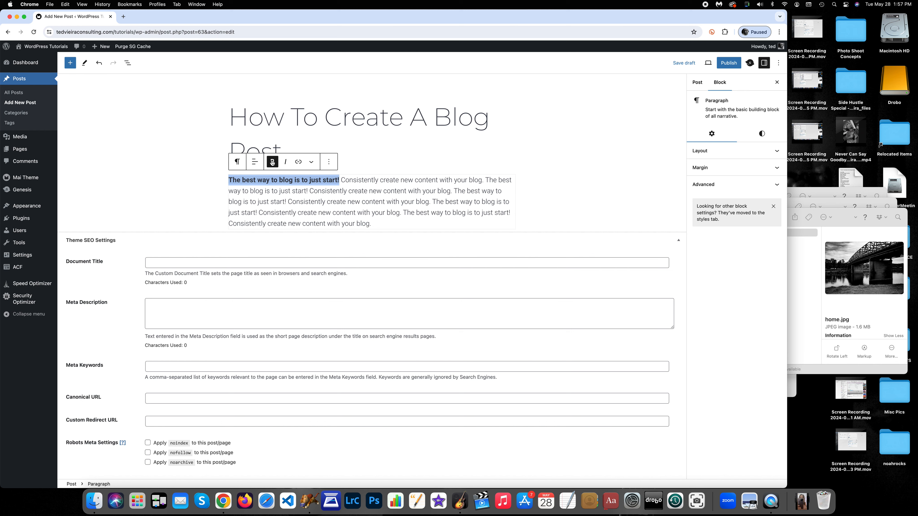
pyautogui.click(304, 201)
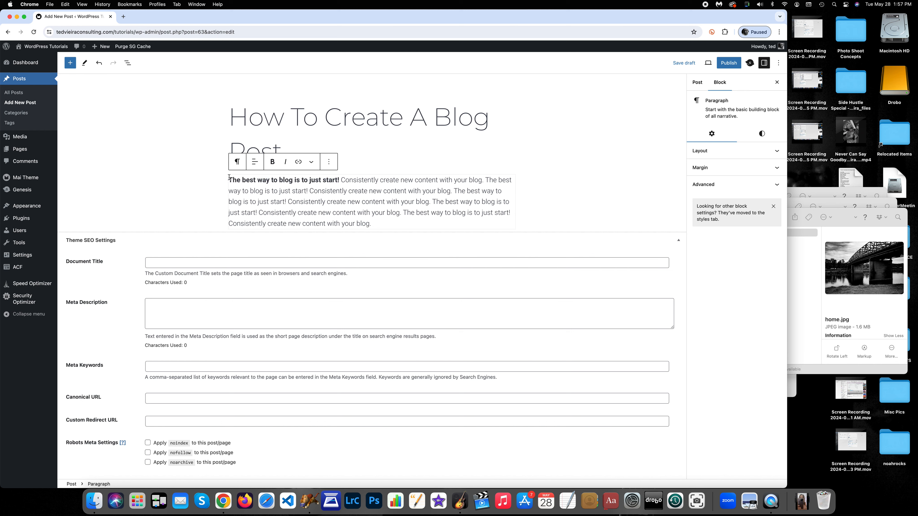
pyautogui.moveTo(229, 178); pyautogui.dragTo(340, 176)
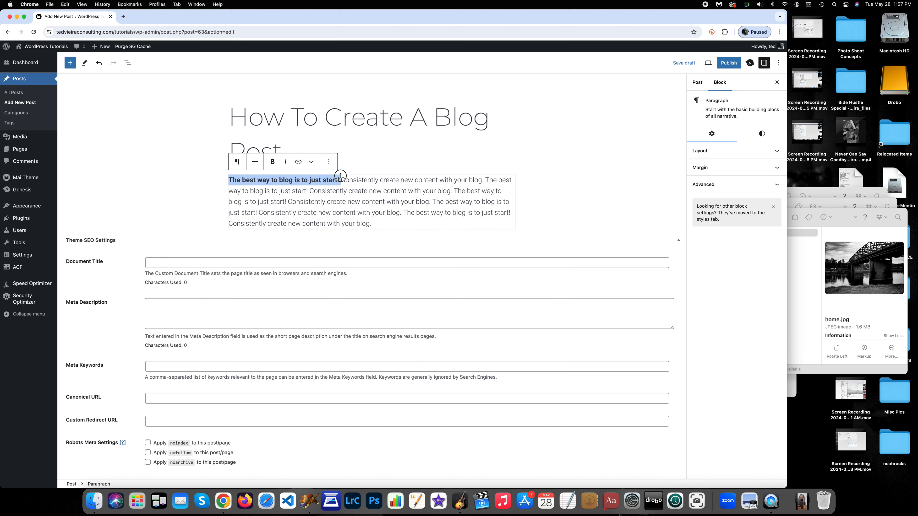
pyautogui.click(285, 162)
pyautogui.click(304, 192)
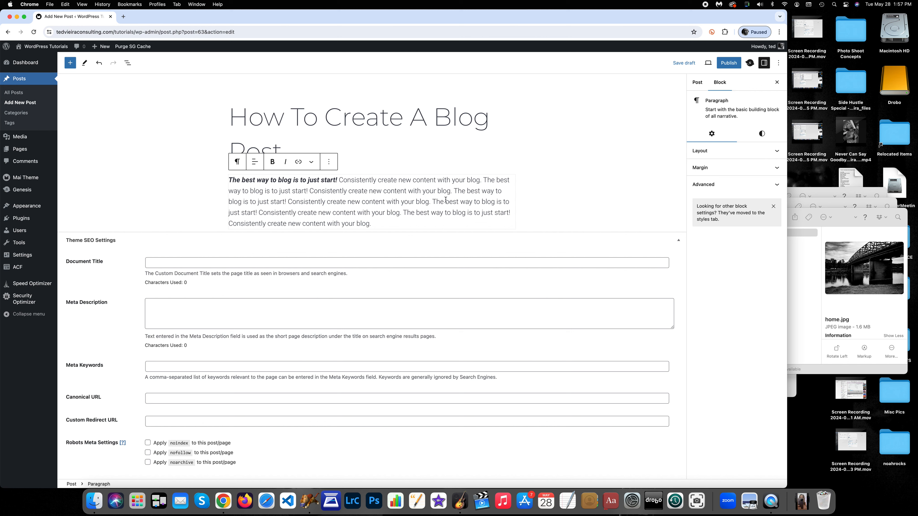
# Add a heading block after the paragraph reading "Blog Often!!!"
pyautogui.click(421, 224)
pyautogui.press('Return')
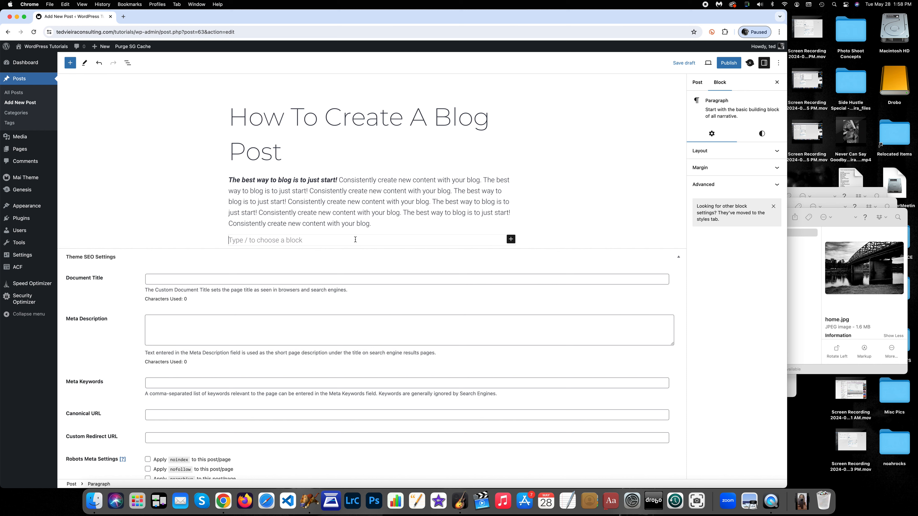
pyautogui.click(511, 240)
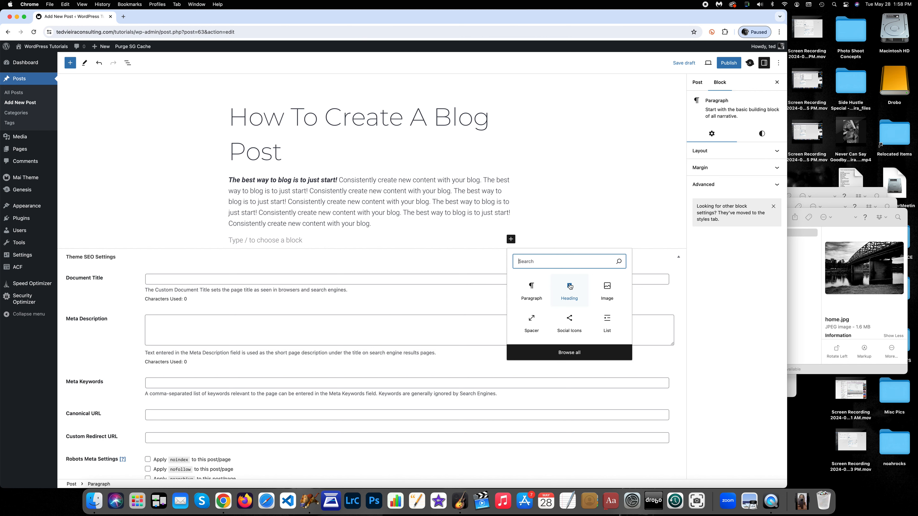
pyautogui.click(569, 290)
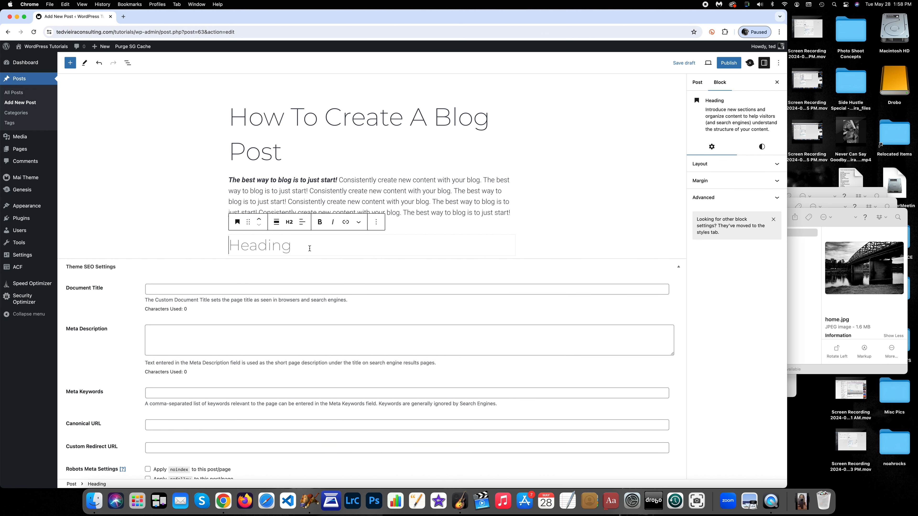
pyautogui.write('Blong')
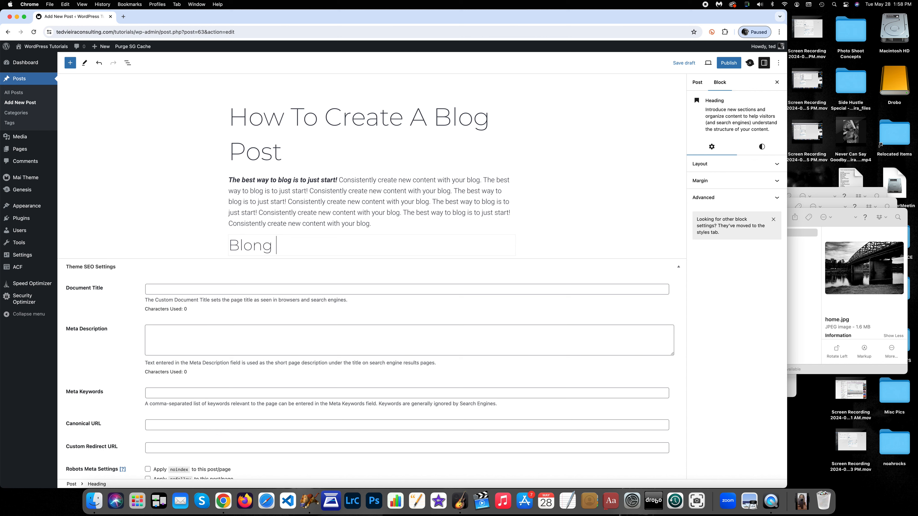
pyautogui.press('BackSpace')
pyautogui.press('BackSpace')
pyautogui.write('g Often!!!')
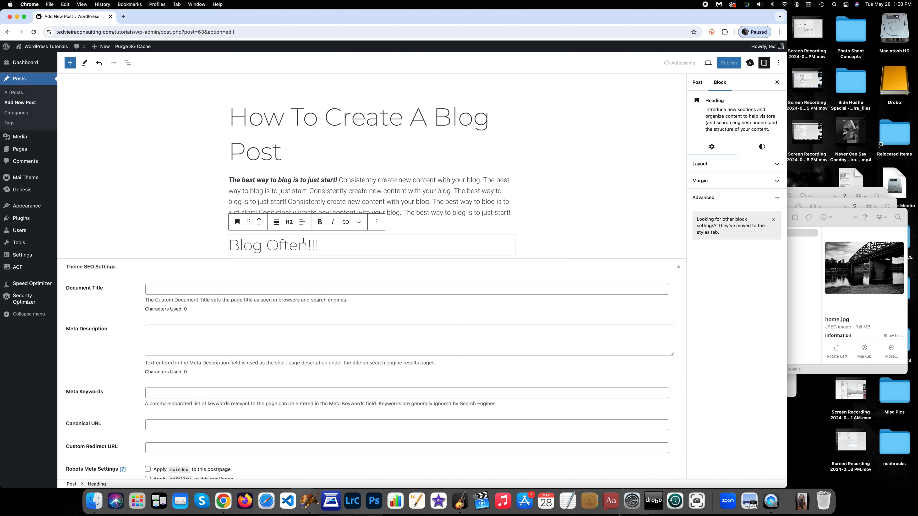
# Change the "Blog Often!!!" heading's level to Heading 3
pyautogui.click(290, 225)
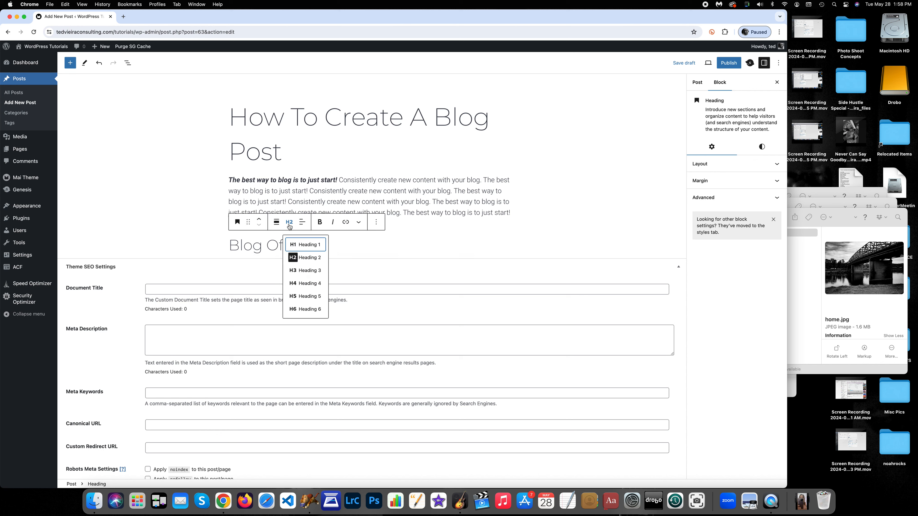
pyautogui.click(305, 245)
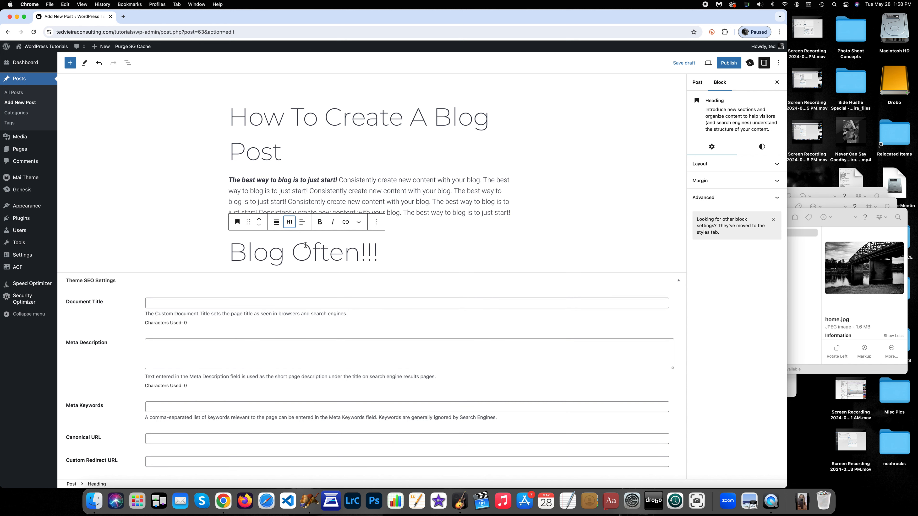
pyautogui.click(290, 222)
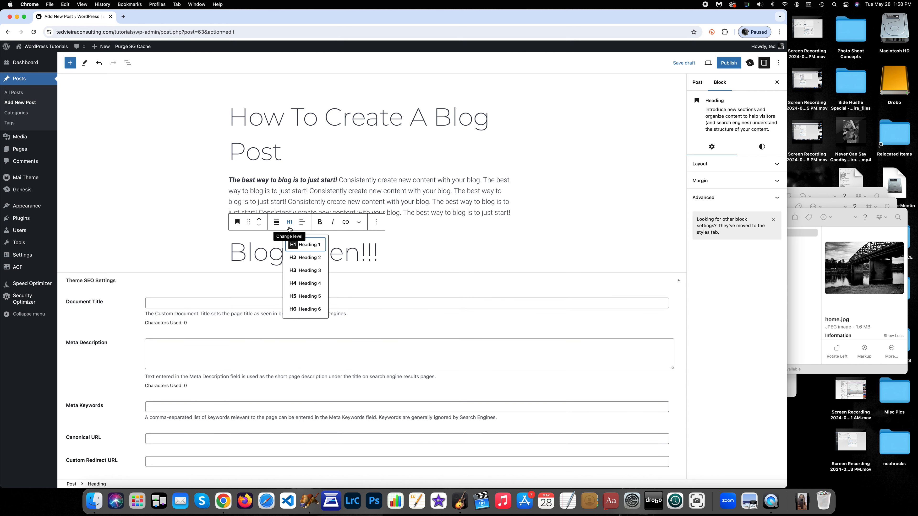
pyautogui.click(305, 270)
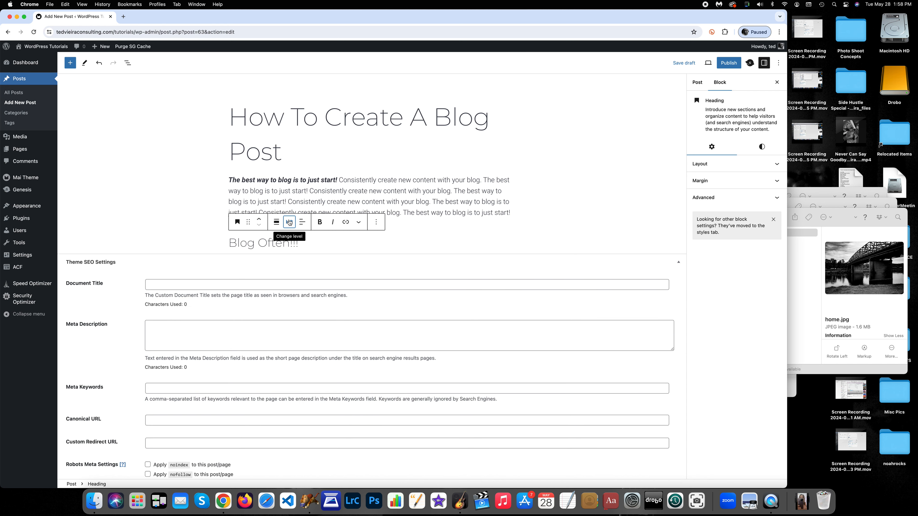
# Change the "Blog Often!!!" heading's level to Heading 2
pyautogui.click(289, 222)
pyautogui.click(310, 258)
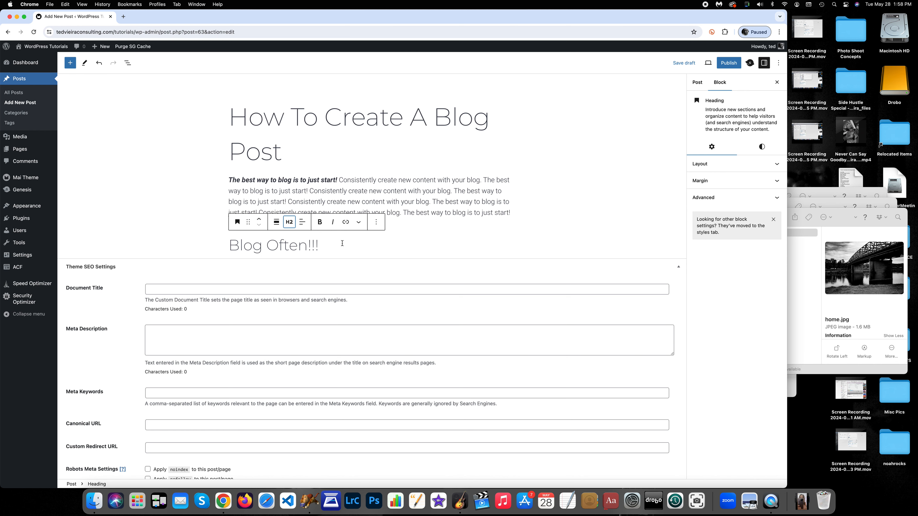
# Add a paragraph below the heading reading "Blog as often as you can. Always make sure it's valuable content!!!"
pyautogui.scroll(-1, 343, 241)
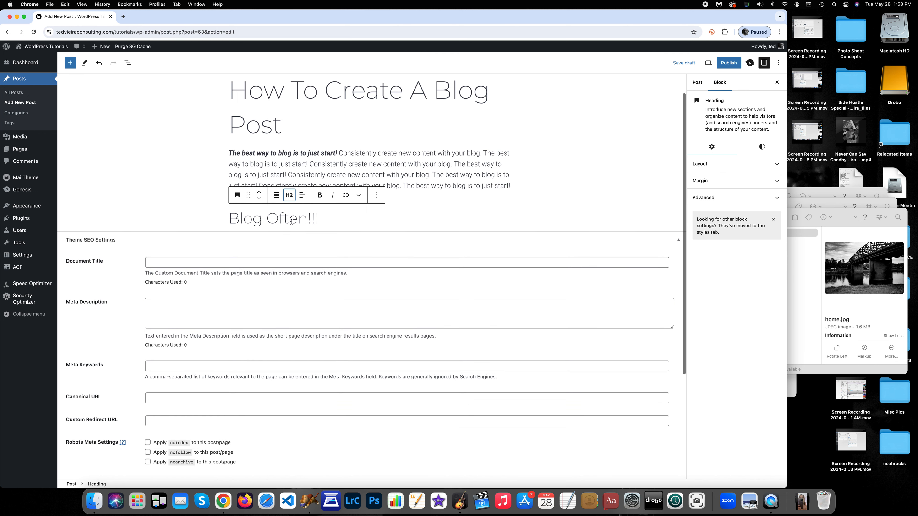
pyautogui.click(340, 219)
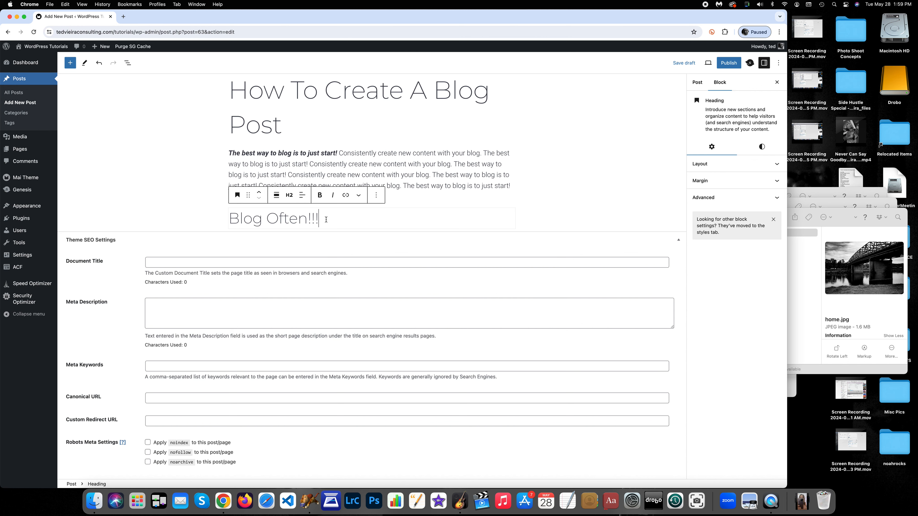
pyautogui.press('Return')
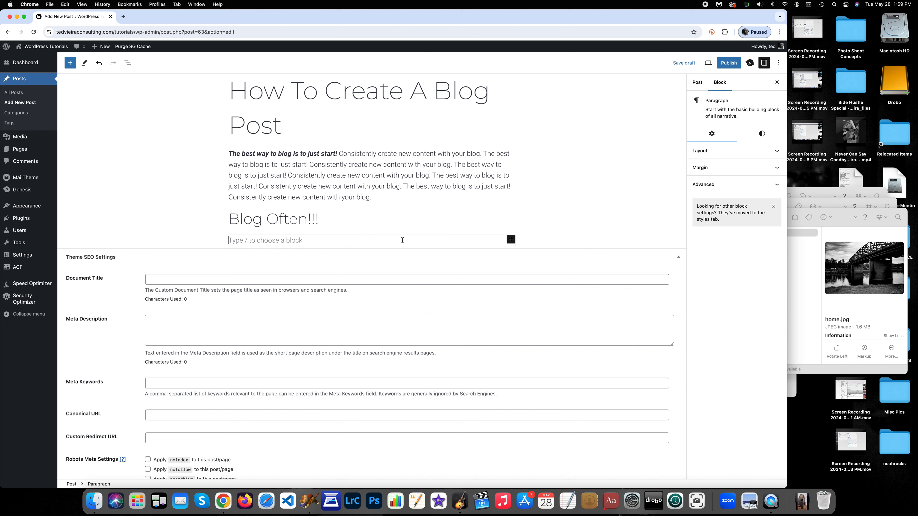
pyautogui.write('Blog as often as you can. Always ')
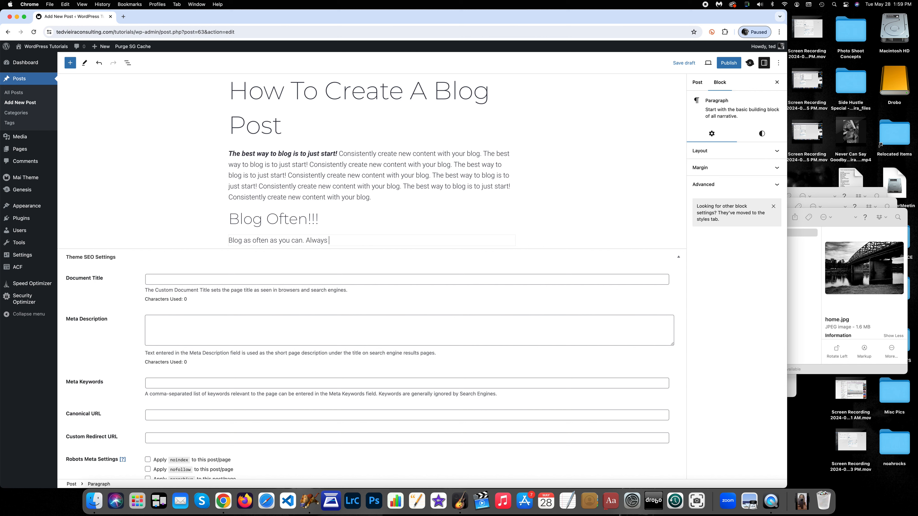
pyautogui.write("make sure it's va")
pyautogui.write('luable content!!!')
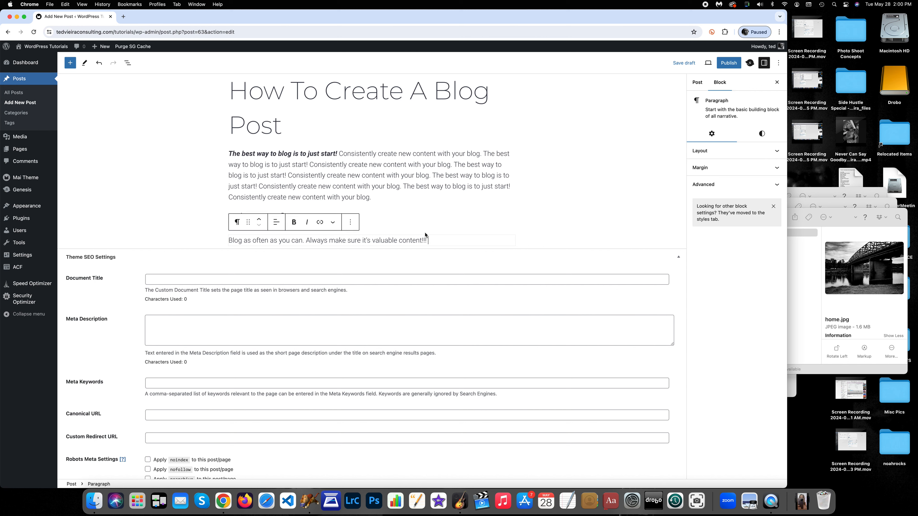
# Select the new paragraph's sentence and paste it four more times at the end of the paragraph
pyautogui.moveTo(428, 239); pyautogui.dragTo(220, 239)
pyautogui.press('super+c')
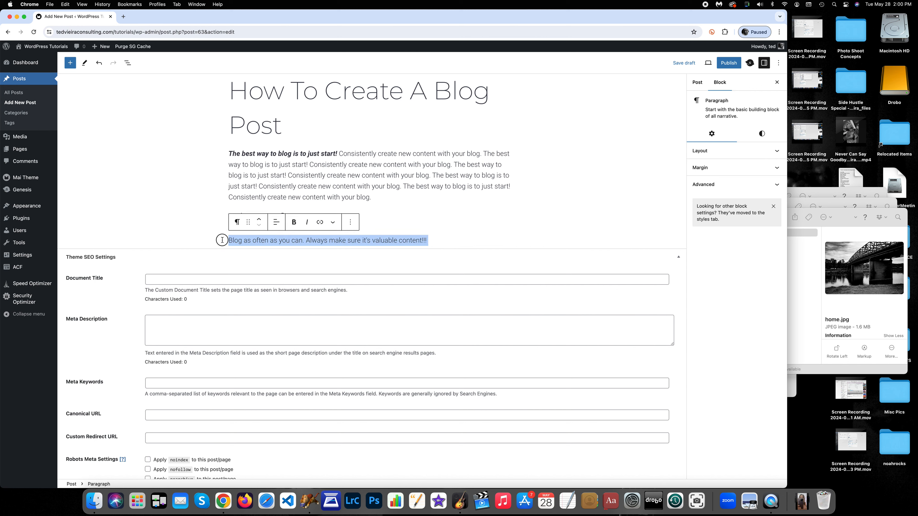
pyautogui.click(459, 242)
pyautogui.press('super+v')
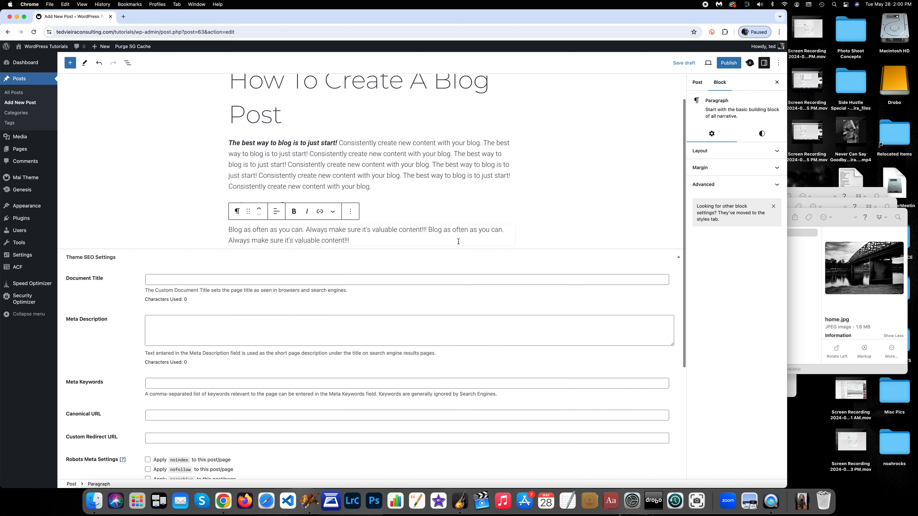
pyautogui.press('super+v')
pyautogui.press('super+v')
pyautogui.press('super+v')
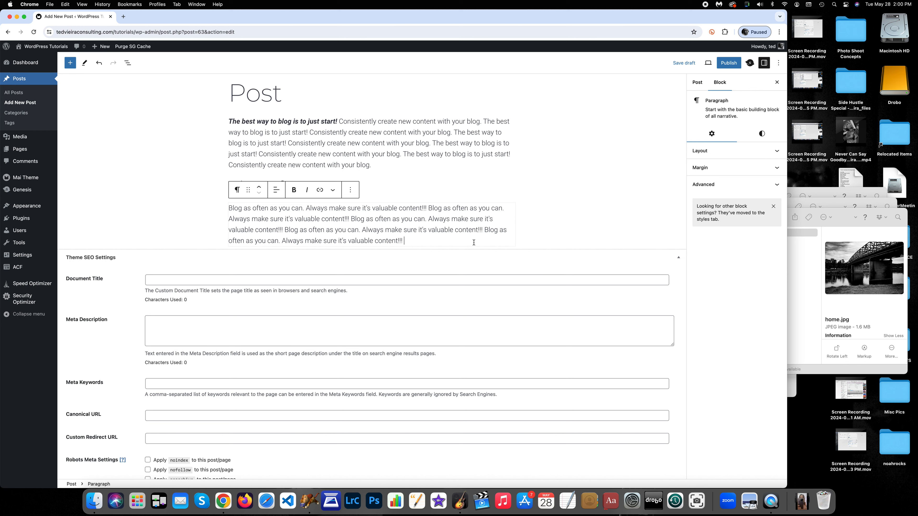
# Insert an Image block below the paragraph and open its media library
pyautogui.press('Return')
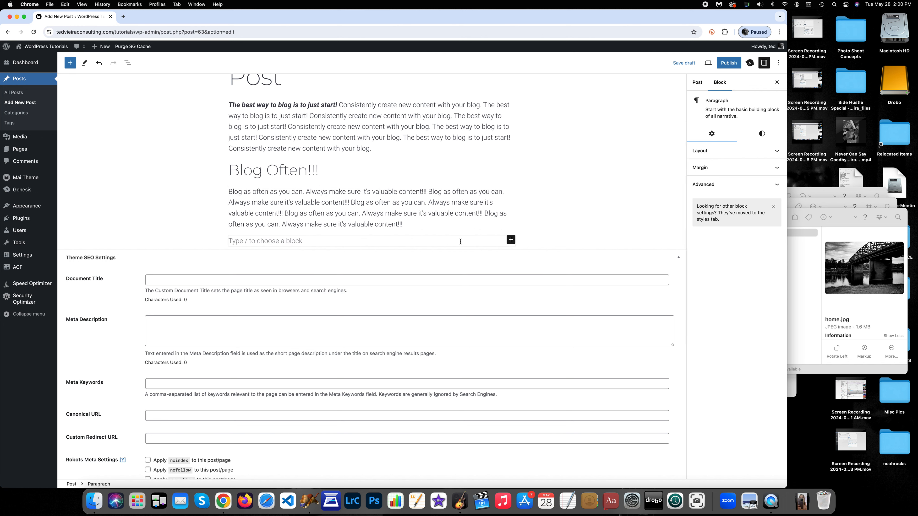
pyautogui.click(510, 240)
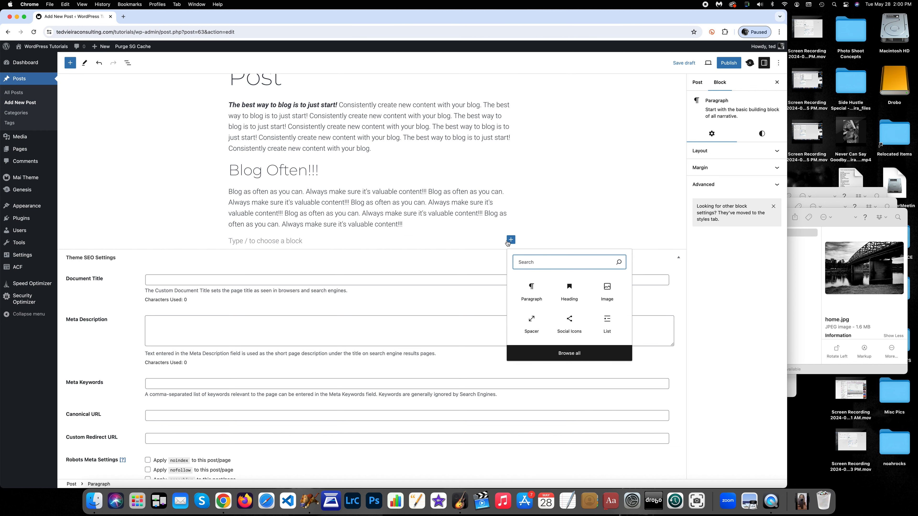
pyautogui.click(609, 288)
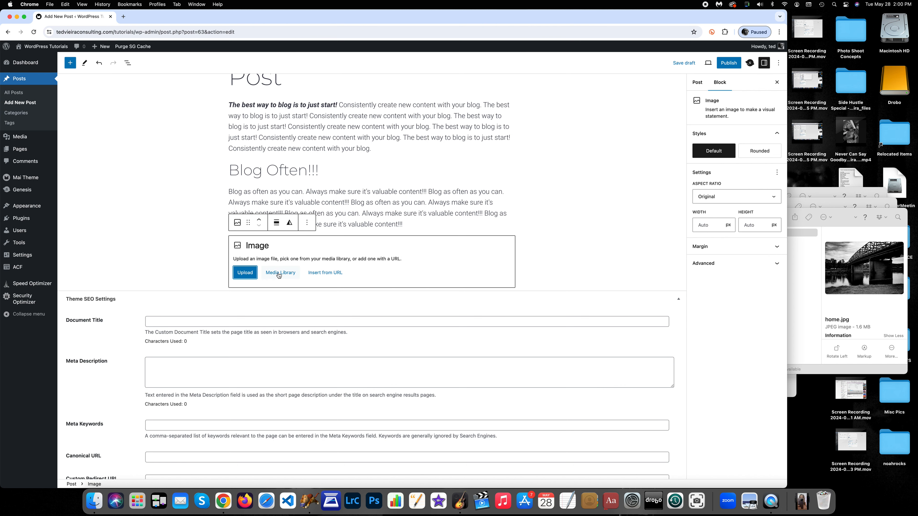
pyautogui.click(289, 274)
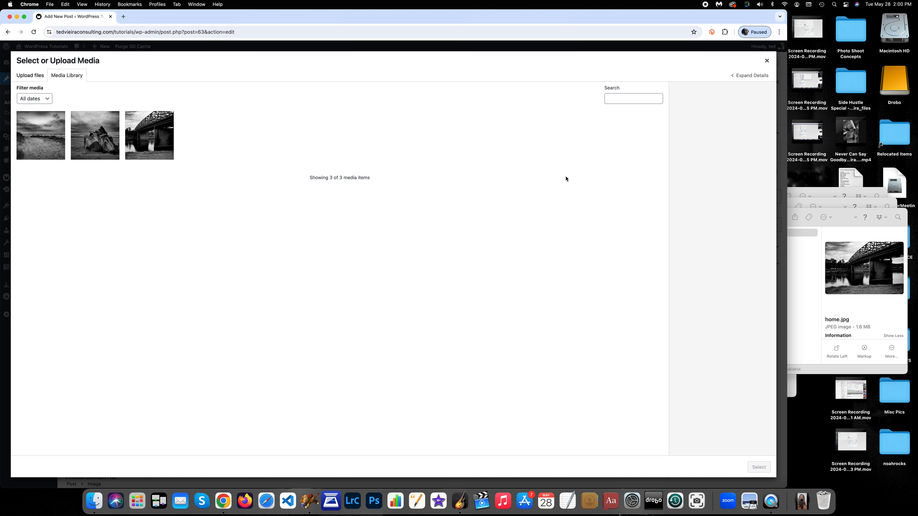
# Upload honda.jpg from the 2024.05.22 - St Johns folder into the media library and select it for the image block
pyautogui.click(838, 222)
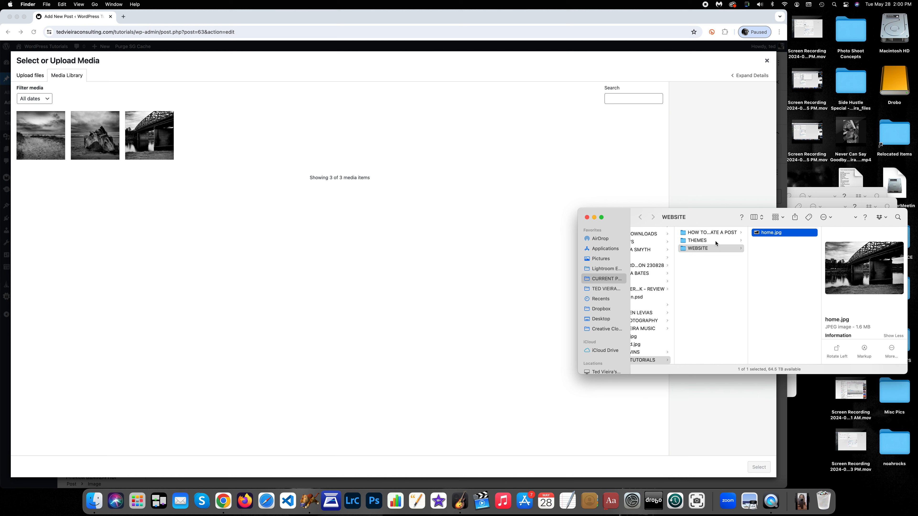
pyautogui.click(612, 269)
pyautogui.click(656, 264)
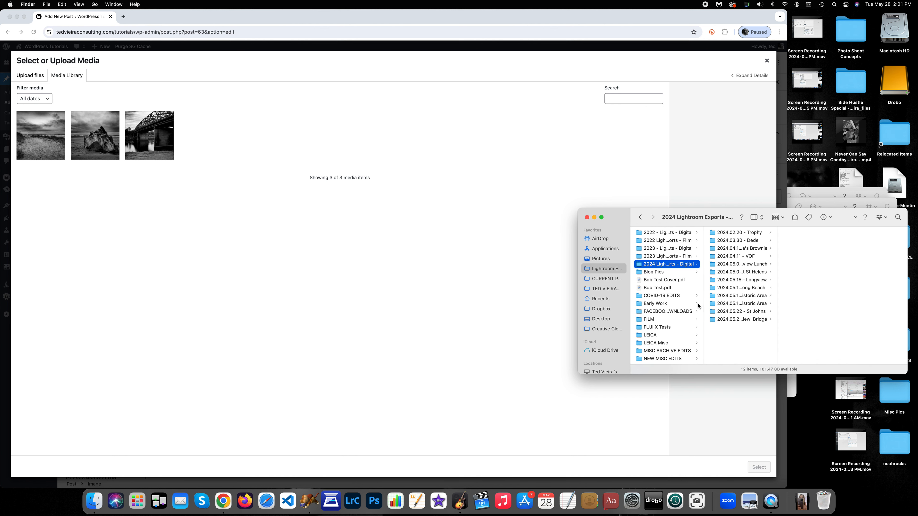
pyautogui.click(738, 320)
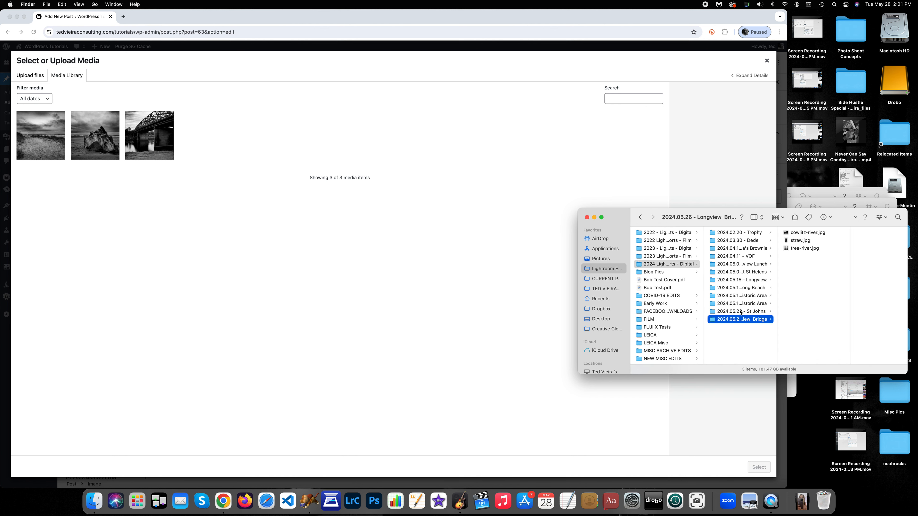
pyautogui.click(739, 311)
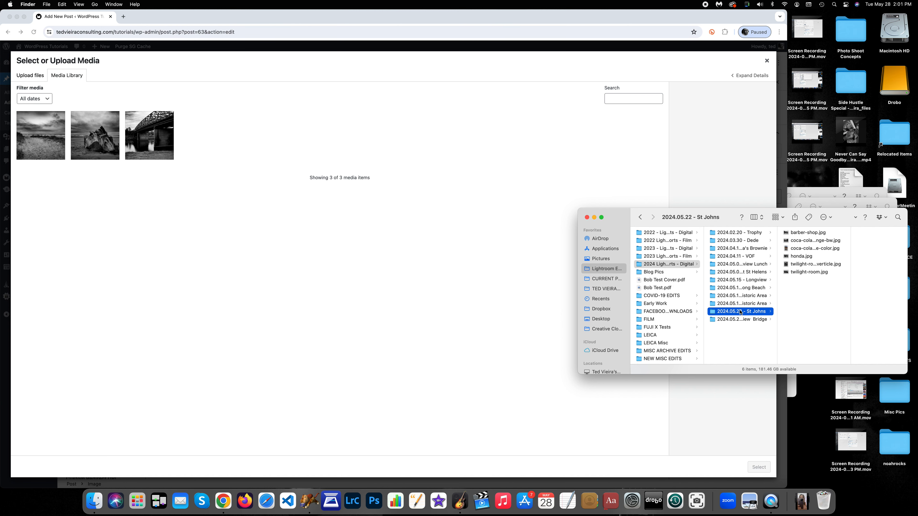
pyautogui.click(831, 256)
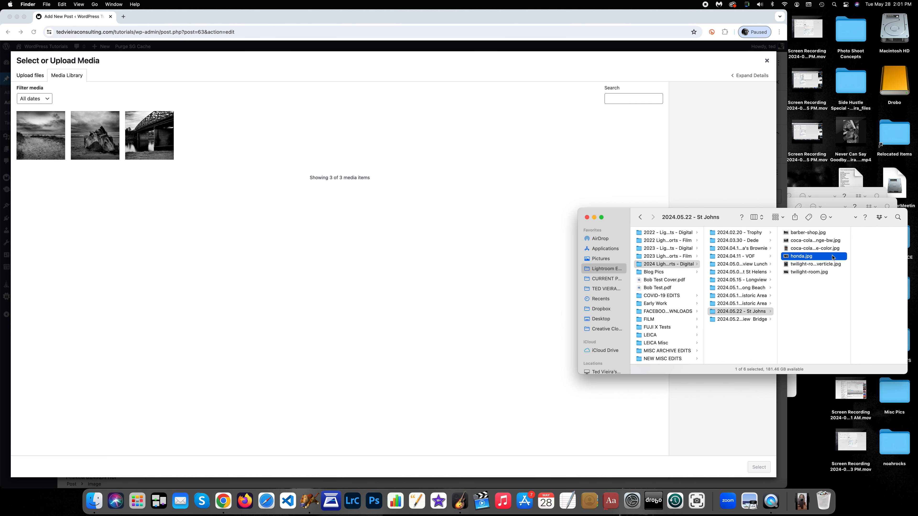
pyautogui.moveTo(785, 259); pyautogui.dragTo(354, 189)
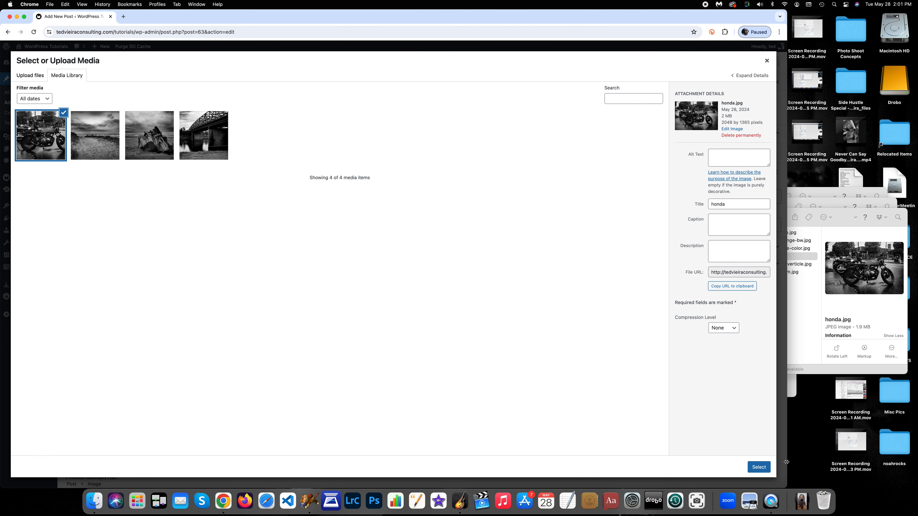
pyautogui.click(757, 466)
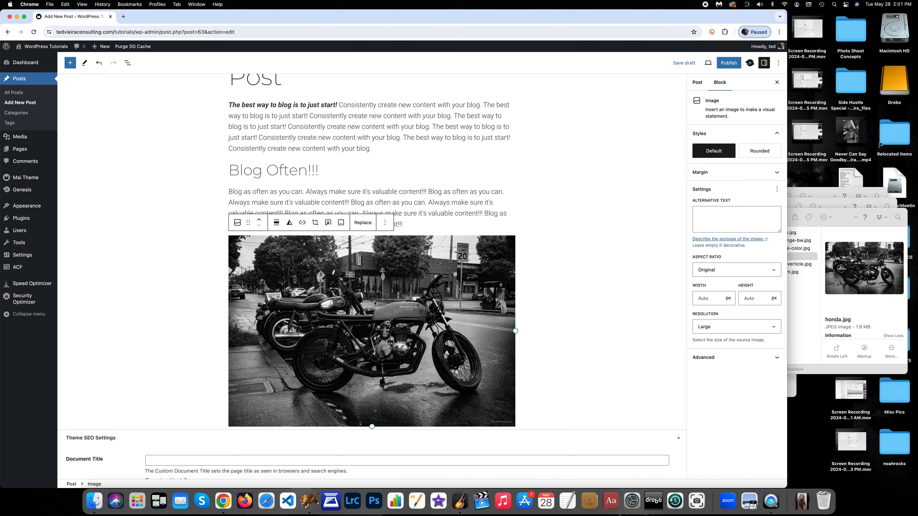
# Set the image's alignment to Align center
pyautogui.click(277, 224)
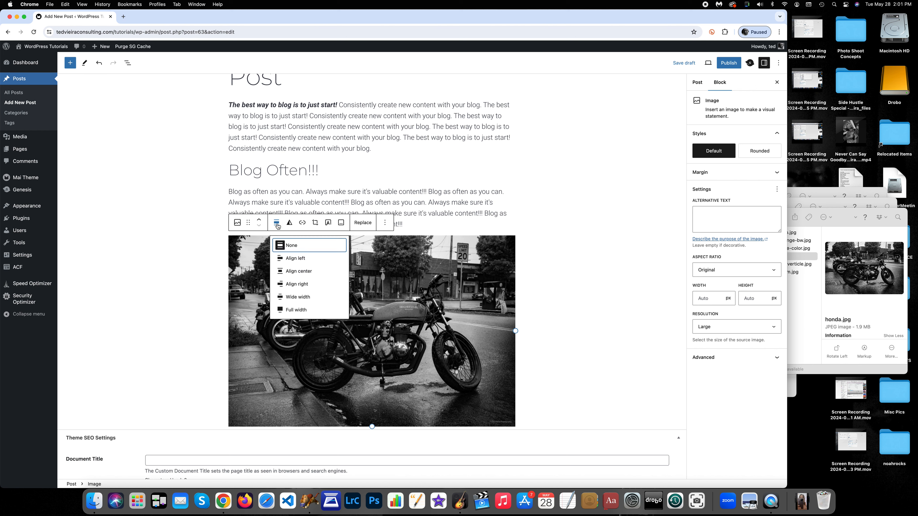
pyautogui.click(310, 271)
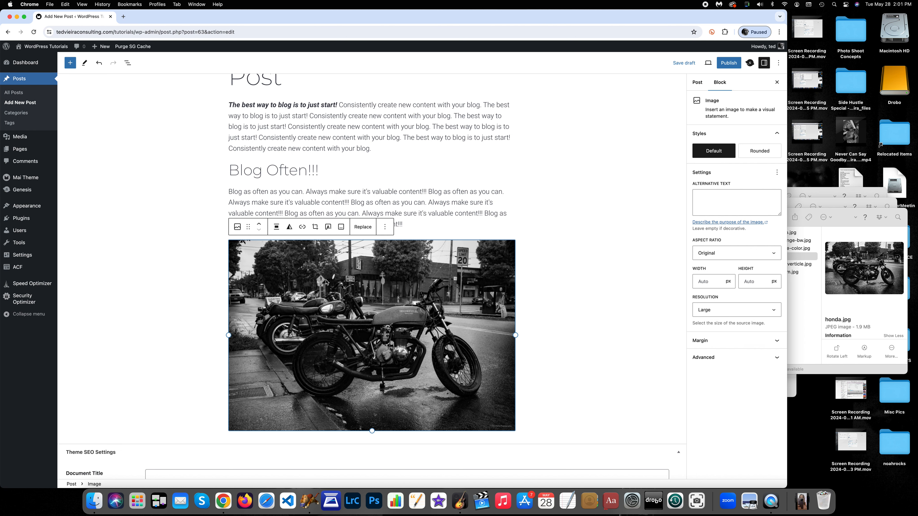
pyautogui.click(541, 296)
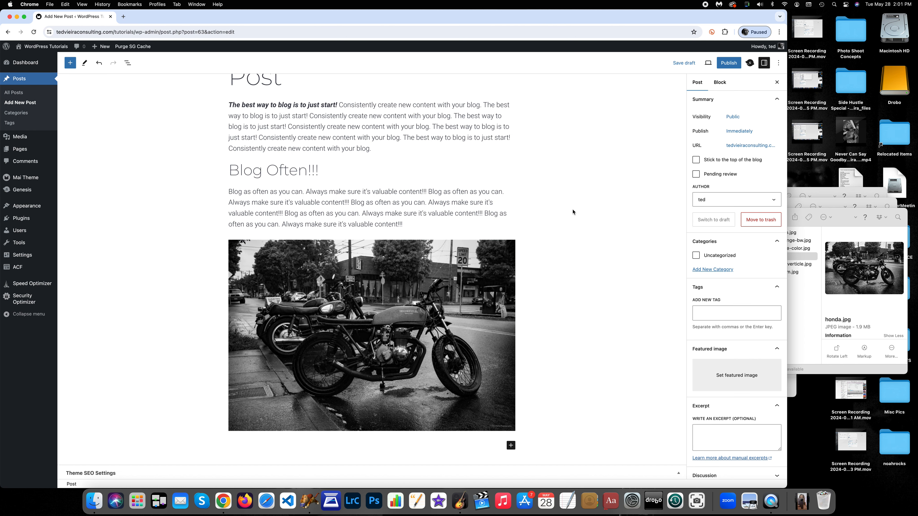
# Open the document overview list view and step through the post's blocks to review its structure
pyautogui.scroll(3, 149, 140)
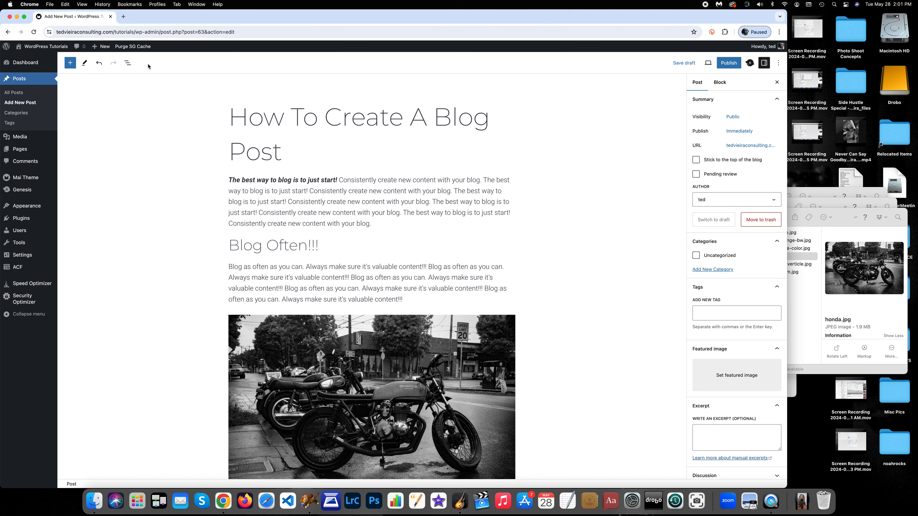
pyautogui.click(127, 64)
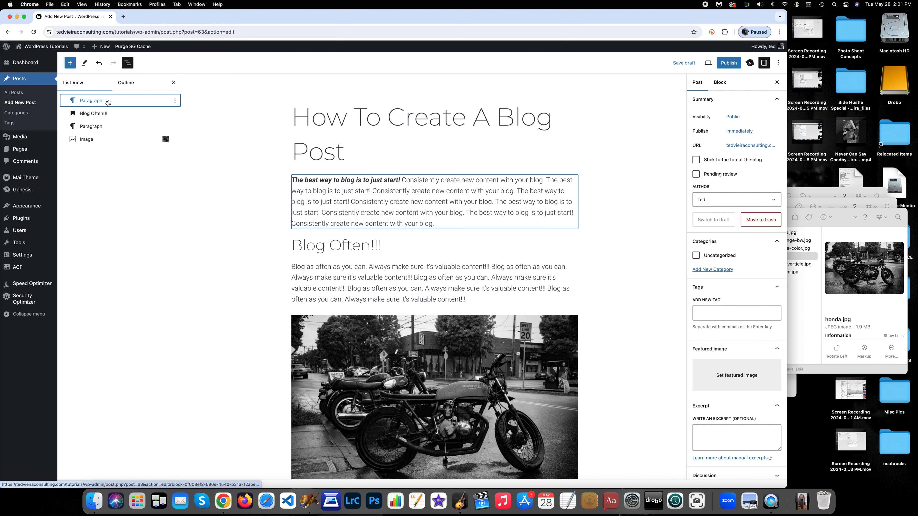
pyautogui.click(129, 116)
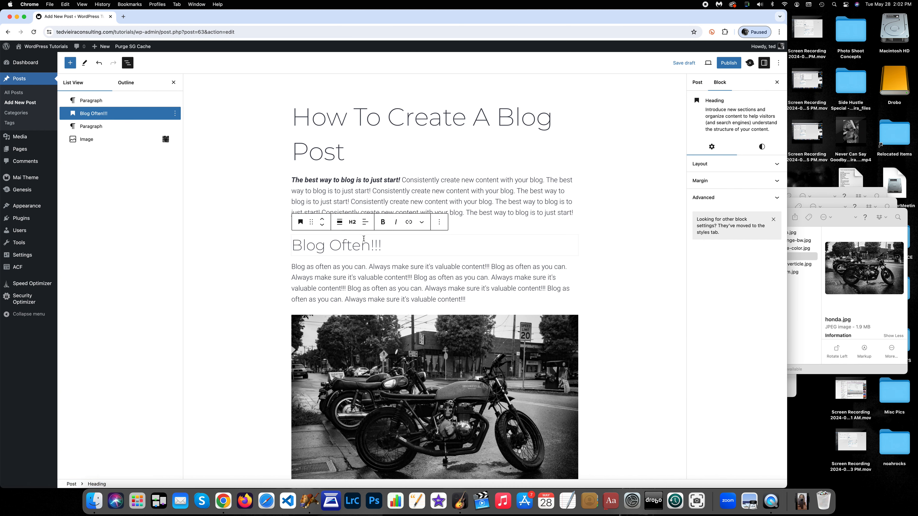
pyautogui.click(119, 129)
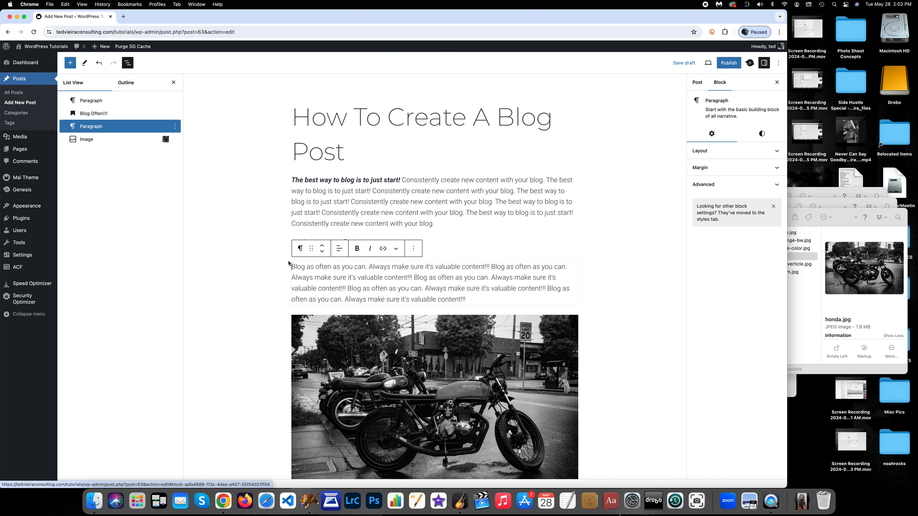
pyautogui.click(123, 145)
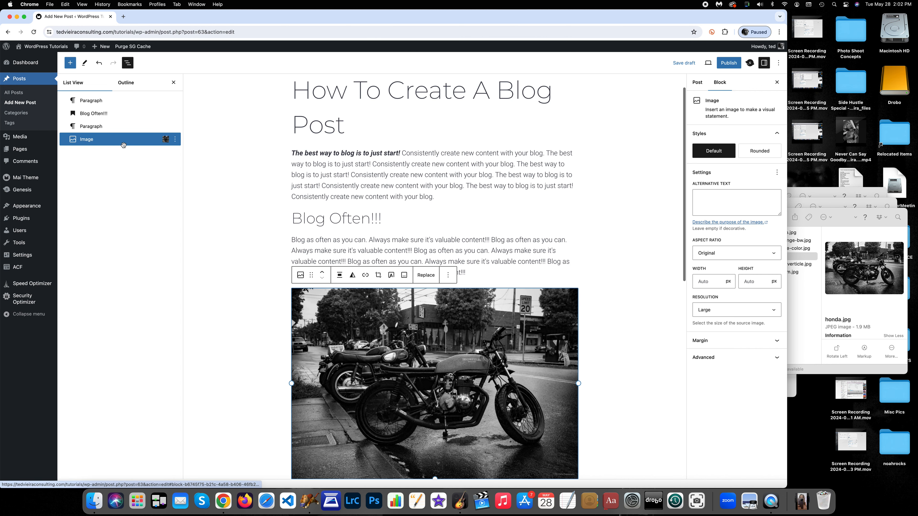
pyautogui.scroll(-3, 376, 368)
pyautogui.scroll(-1, 357, 346)
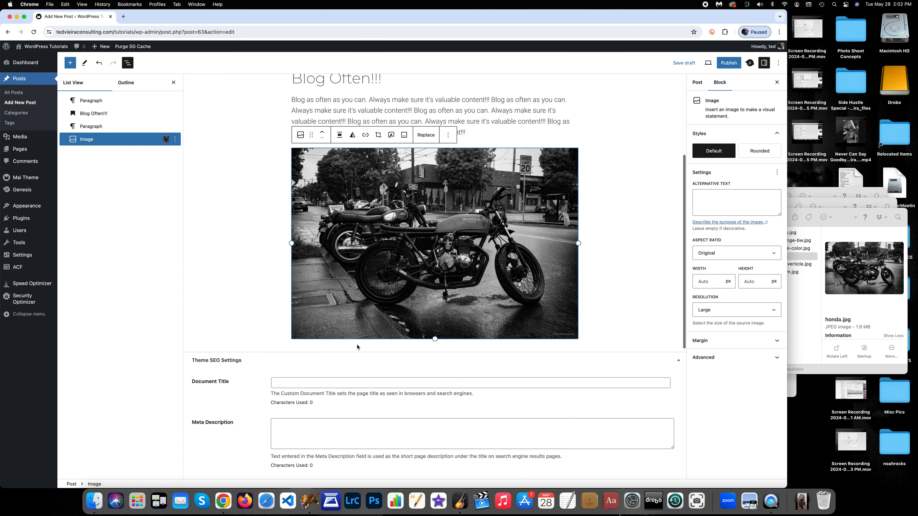
pyautogui.scroll(5, 415, 185)
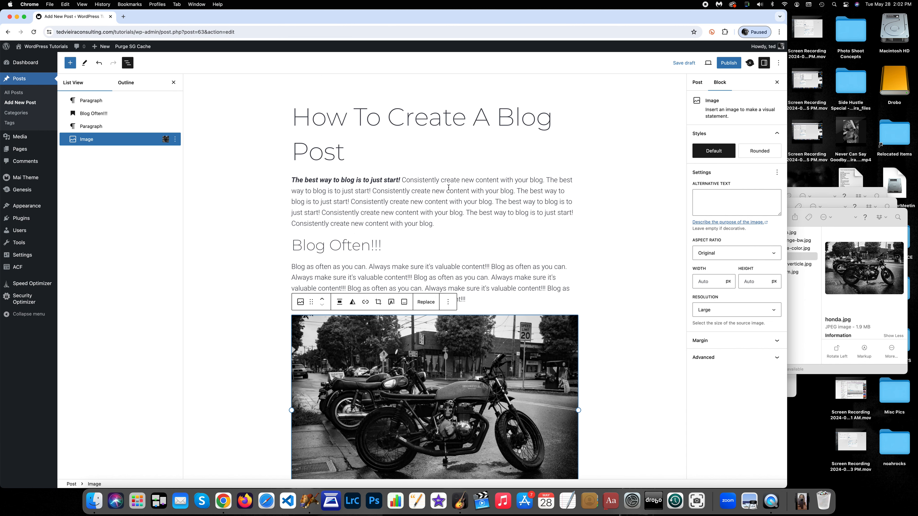
pyautogui.click(126, 67)
pyautogui.scroll(-6, 142, 218)
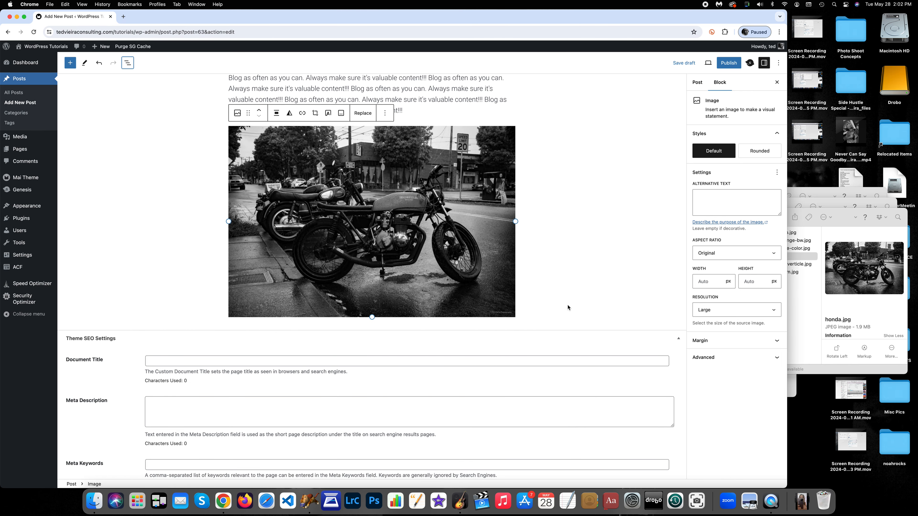
pyautogui.click(551, 325)
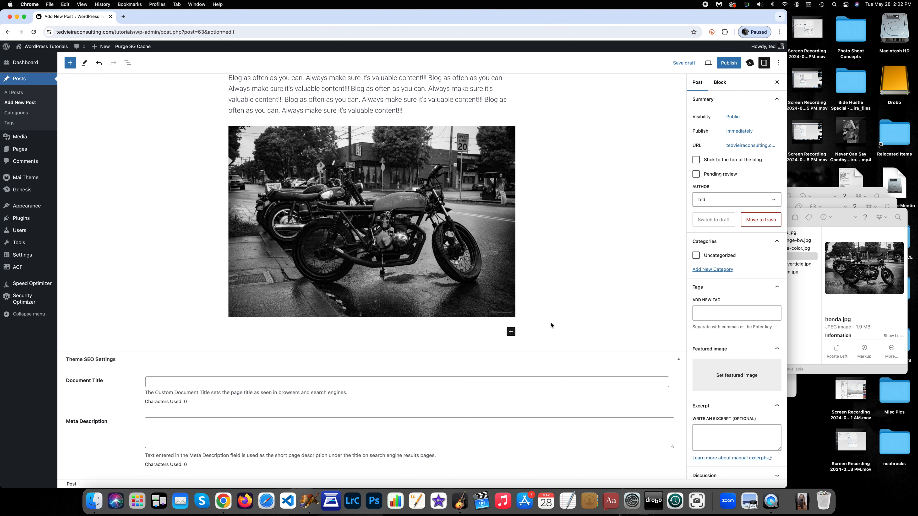
# Add a heading block after the image reading "In Conclusion..." and start a new block below it
pyautogui.click(511, 332)
pyautogui.click(569, 381)
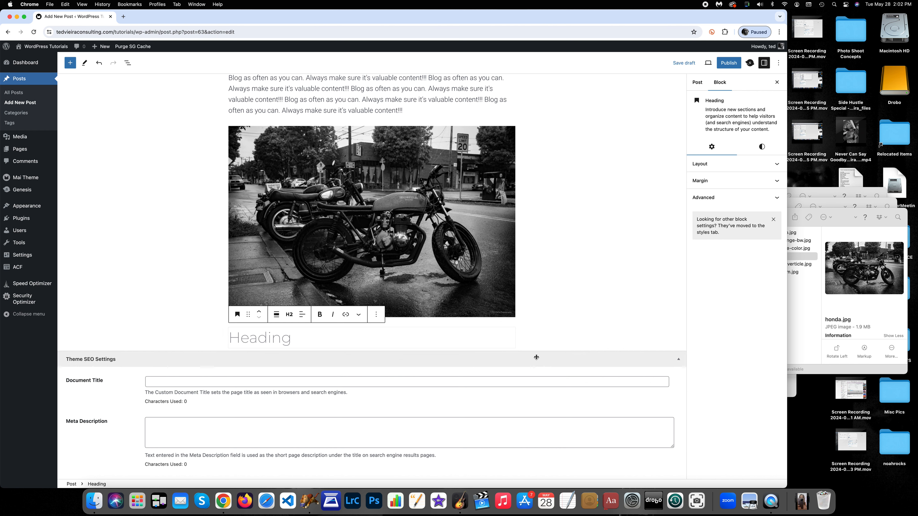
pyautogui.write('In Concl')
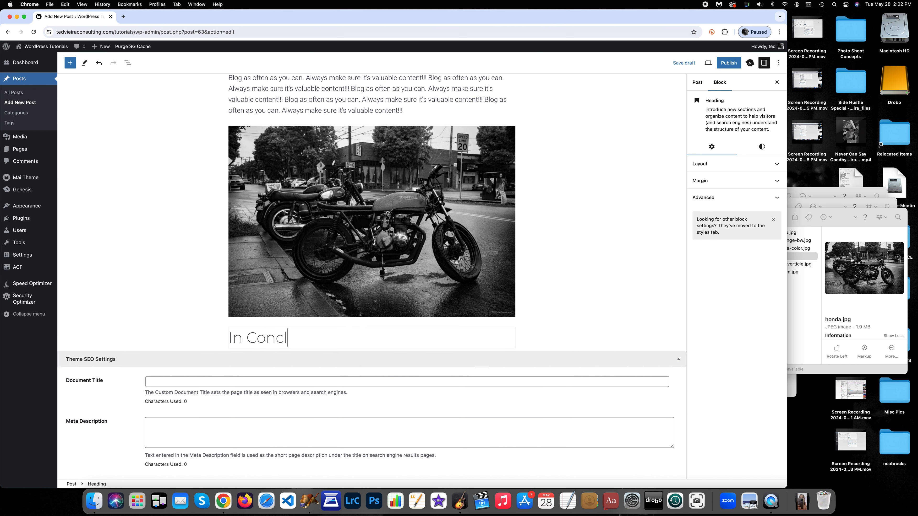
pyautogui.write('usion...')
pyautogui.press('Return')
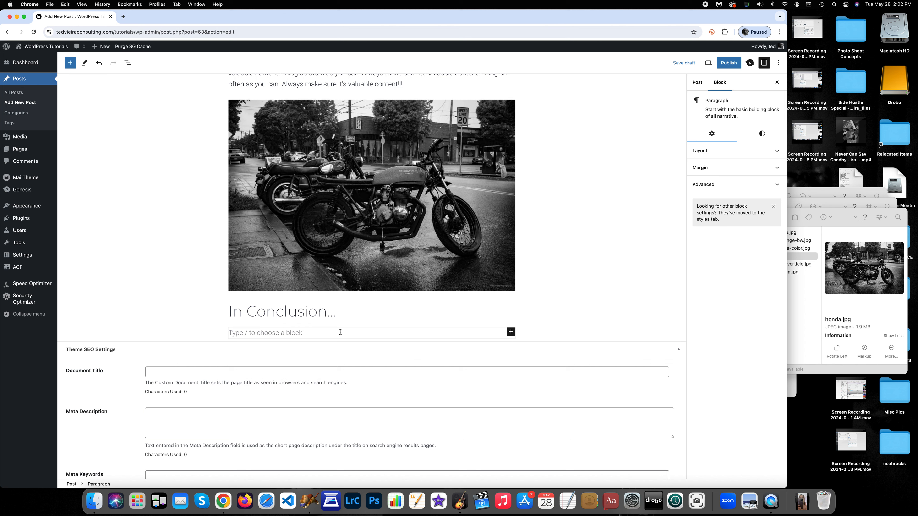
# Write a conclusion paragraph beginning "Let me wrap things up by saying, blog as often as you can" and ending "Have fun!!!", and start a new block
pyautogui.write('Let me wra')
pyautogui.write('p things up ')
pyautogui.write('by sayin')
pyautogui.write('g')
pyautogui.write(', bo')
pyautogui.write('o')
pyautogui.write('g as ')
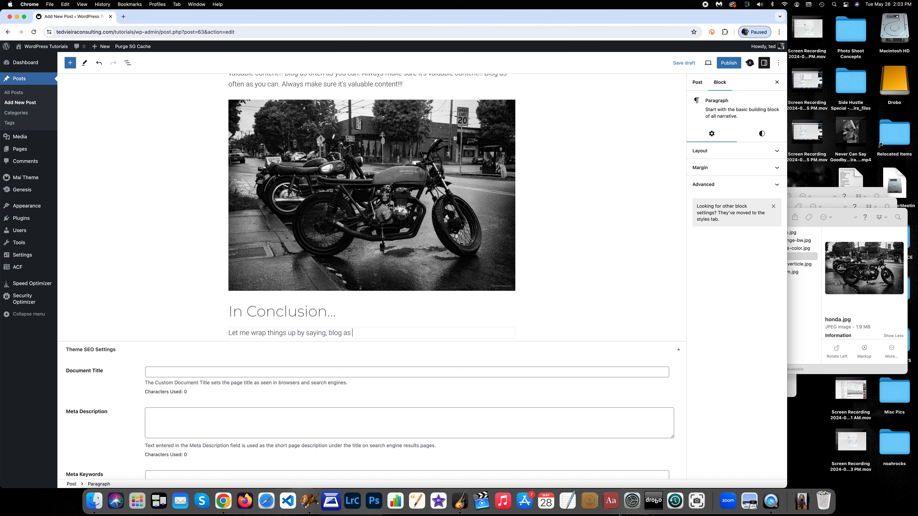
pyautogui.write('often as you can. Make itinformative, entertaining ')
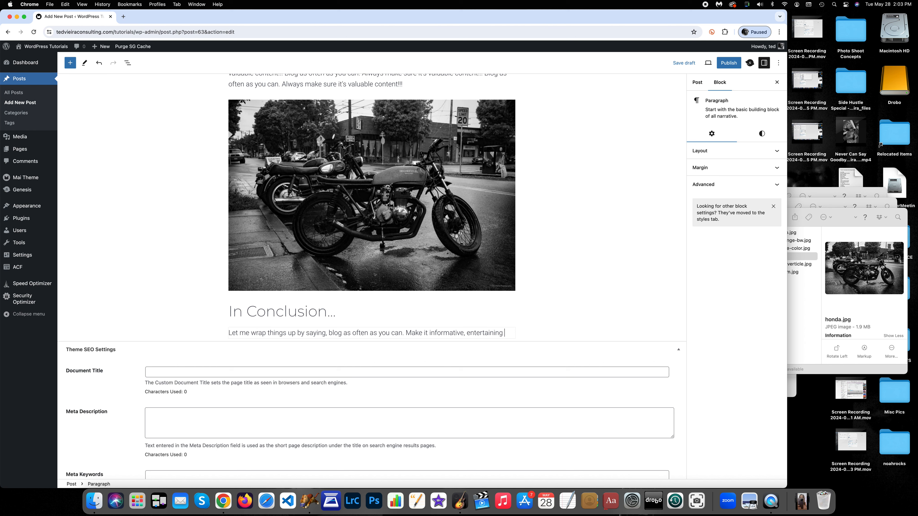
pyautogui.write('and valuab')
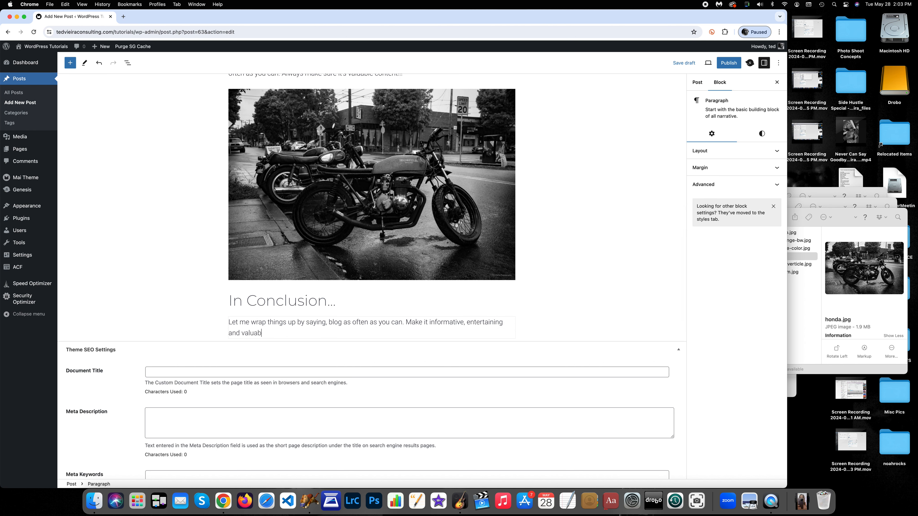
pyautogui.write("le to the reader. Don't was peopele's time!")
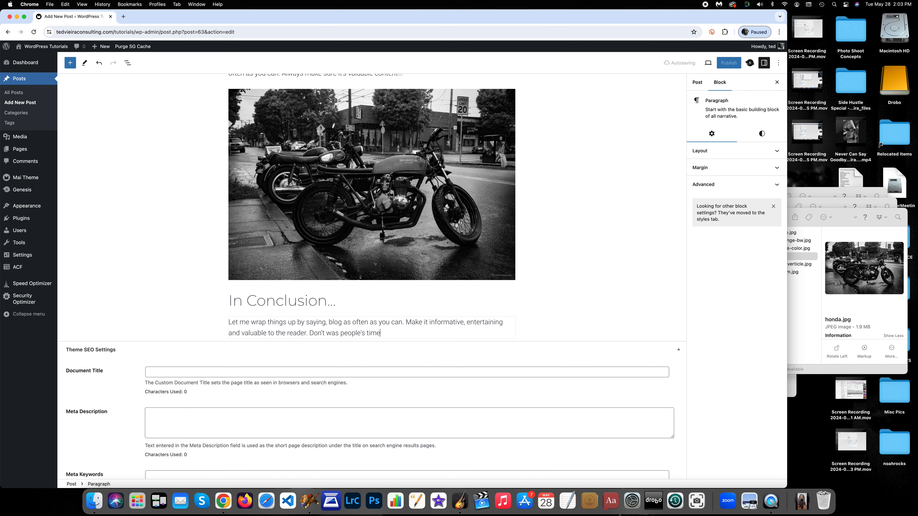
pyautogui.write(' Have fun!!!')
pyautogui.press('Return')
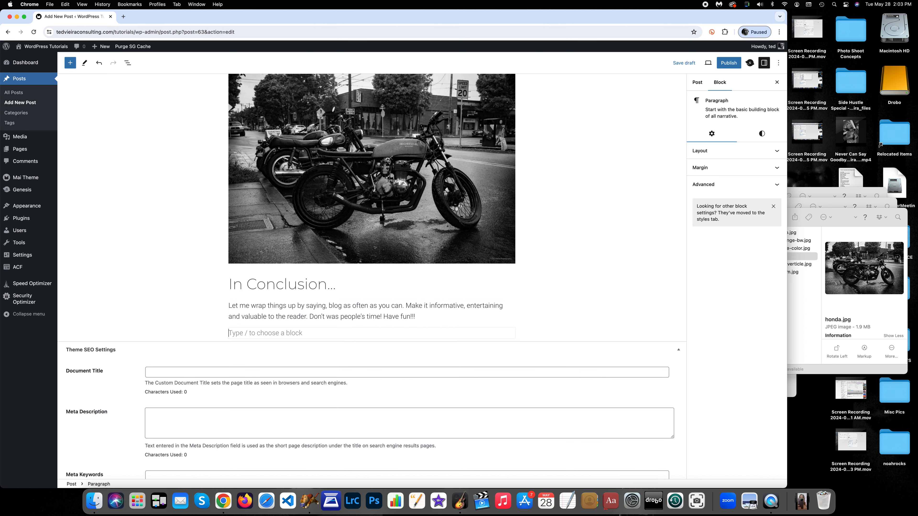
# Create a new category named WordPress Tutorials in the post settings and assign it to the post
pyautogui.scroll(7, 515, 240)
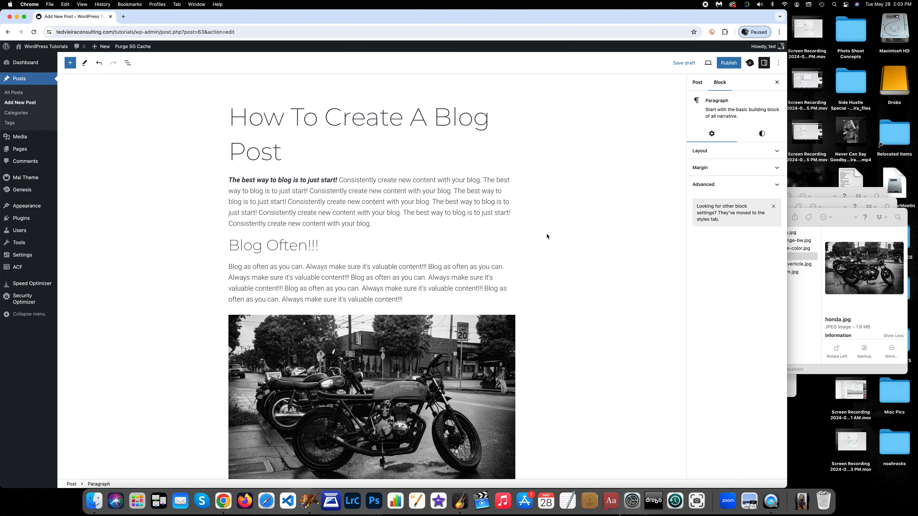
pyautogui.click(698, 83)
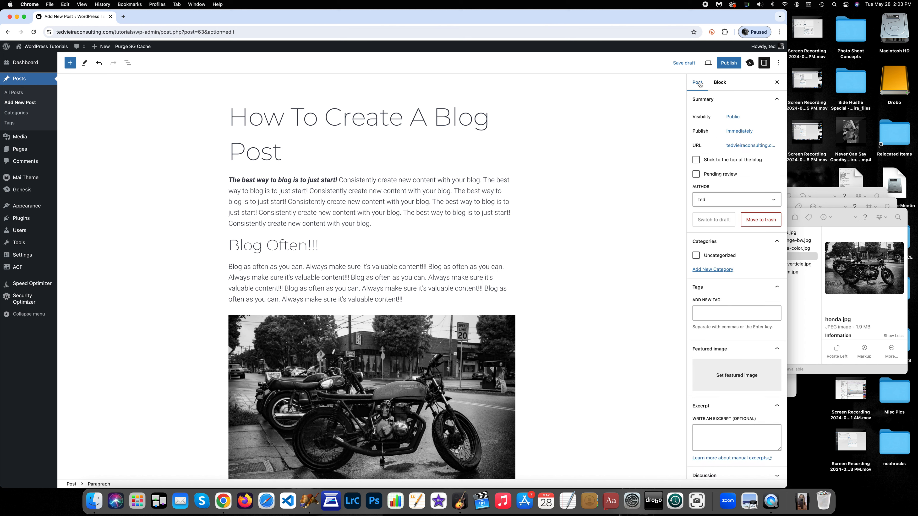
pyautogui.click(720, 83)
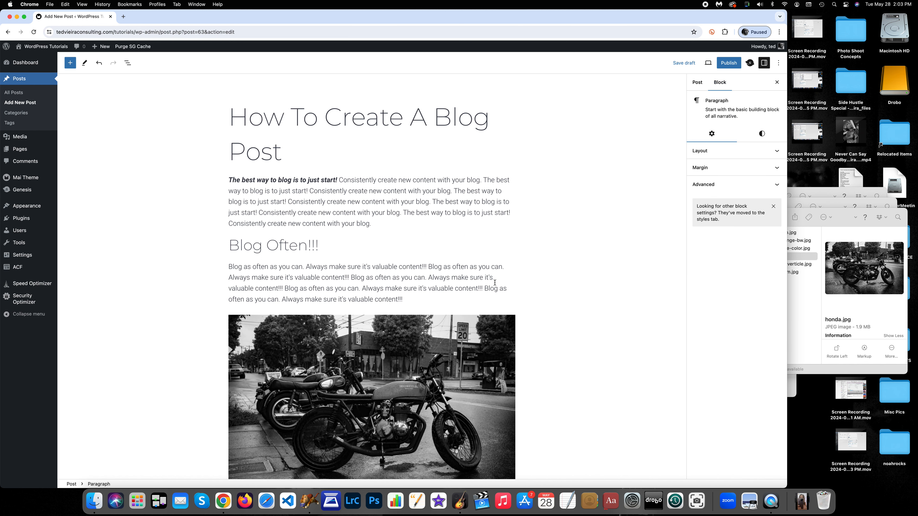
pyautogui.click(698, 83)
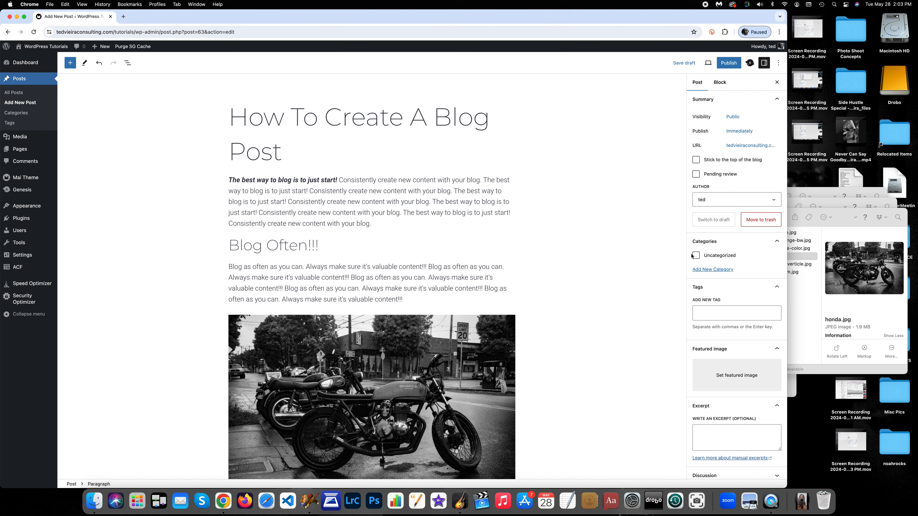
pyautogui.click(711, 271)
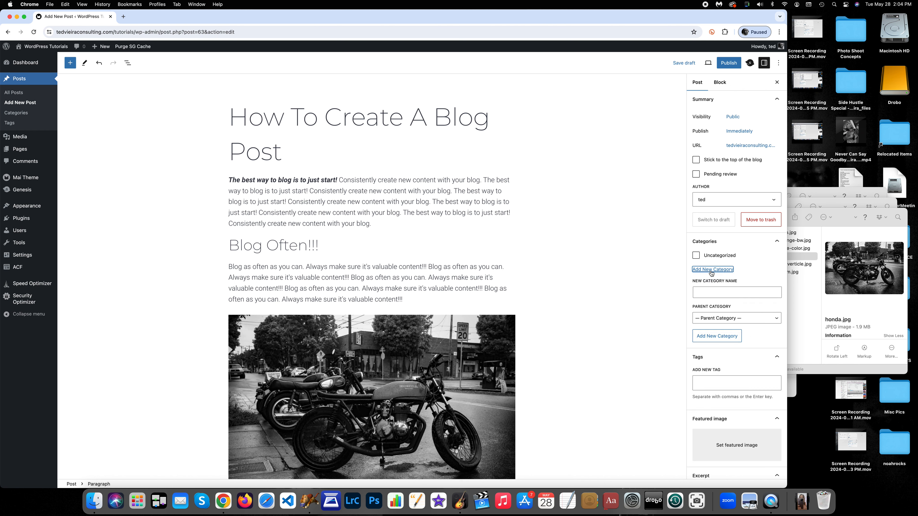
pyautogui.click(716, 293)
pyautogui.write('WordPress Tutorials')
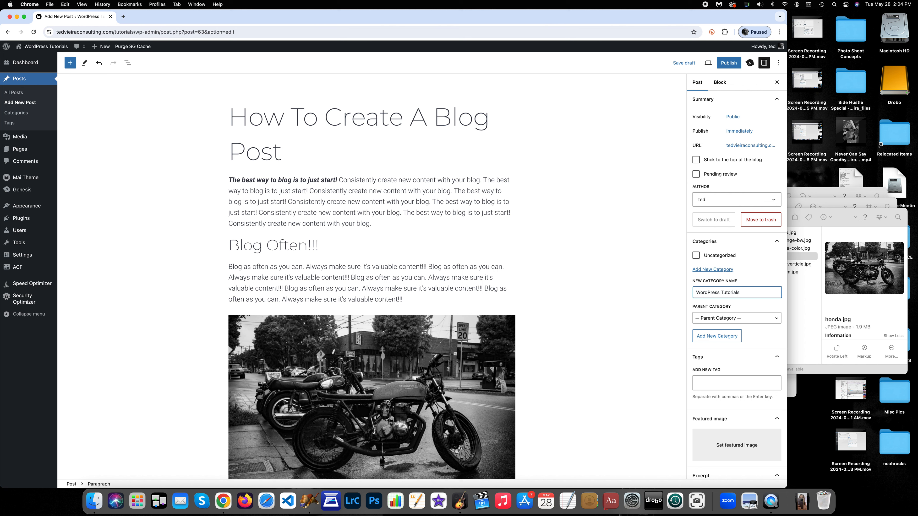
pyautogui.click(714, 336)
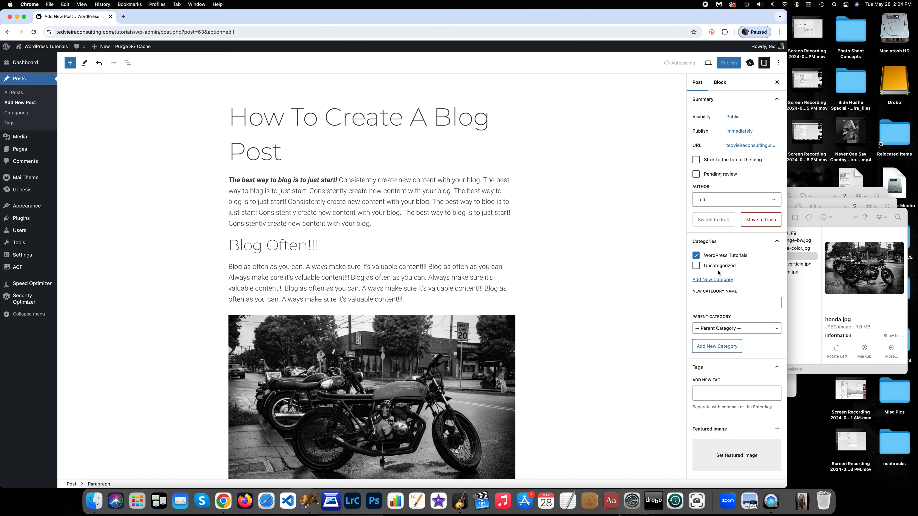
# Open the T.A. Vieira Photography blog in a new tab to look at example posts, then return to the editor
pyautogui.scroll(-6, 719, 259)
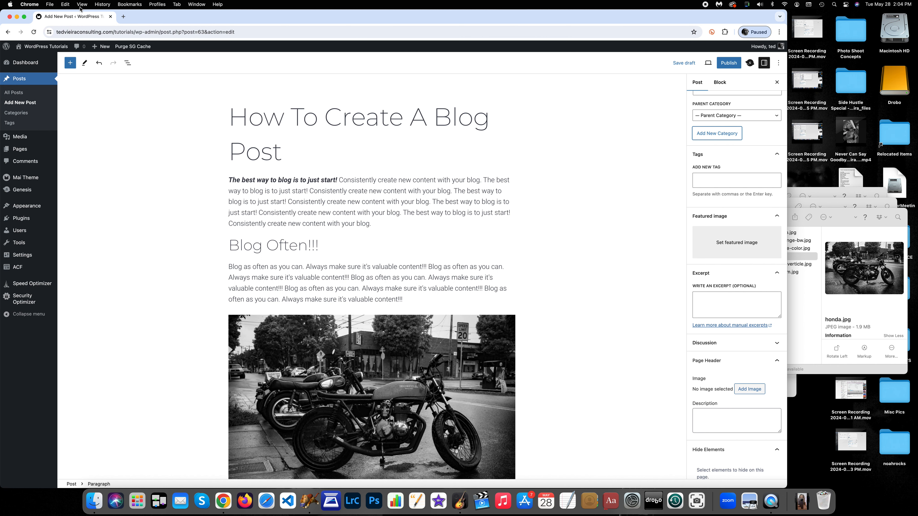
pyautogui.click(123, 17)
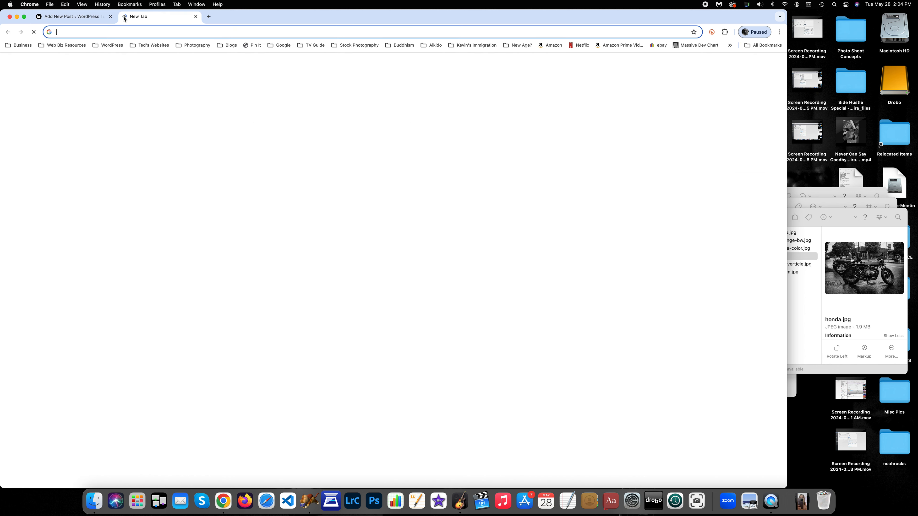
pyautogui.click(163, 45)
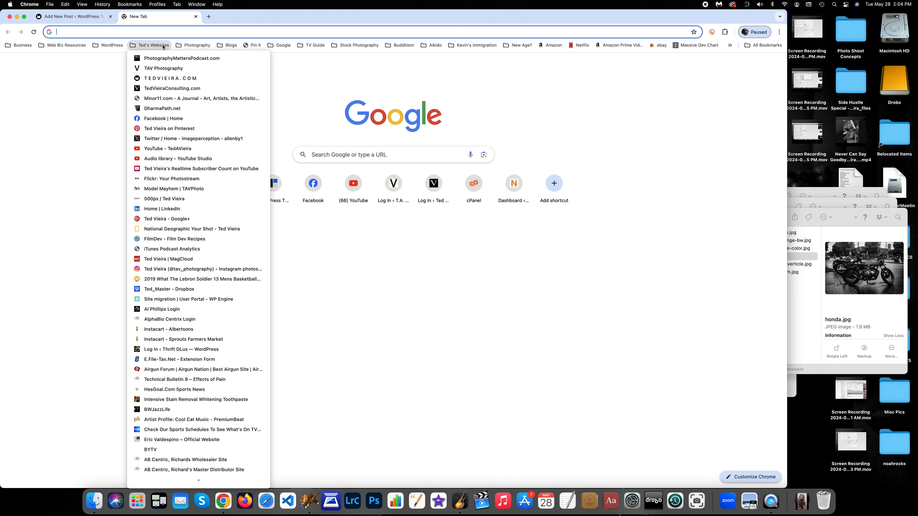
pyautogui.click(170, 70)
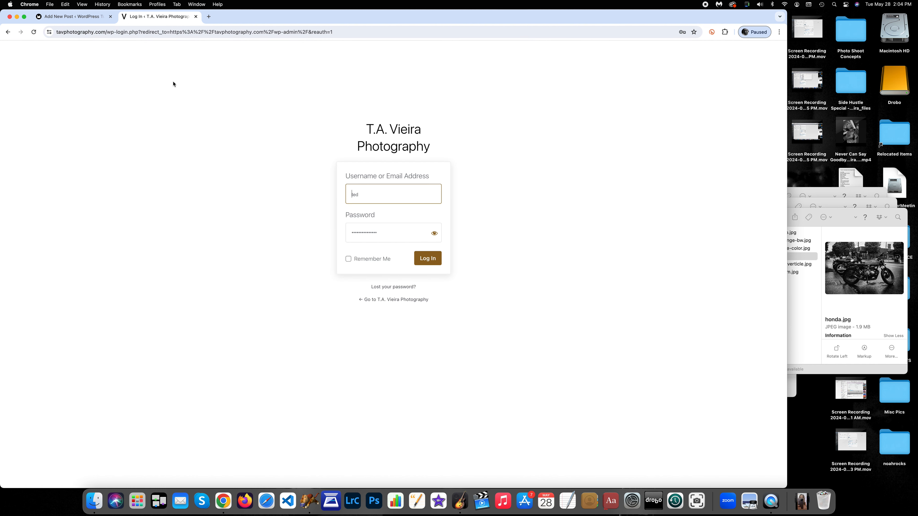
pyautogui.click(415, 302)
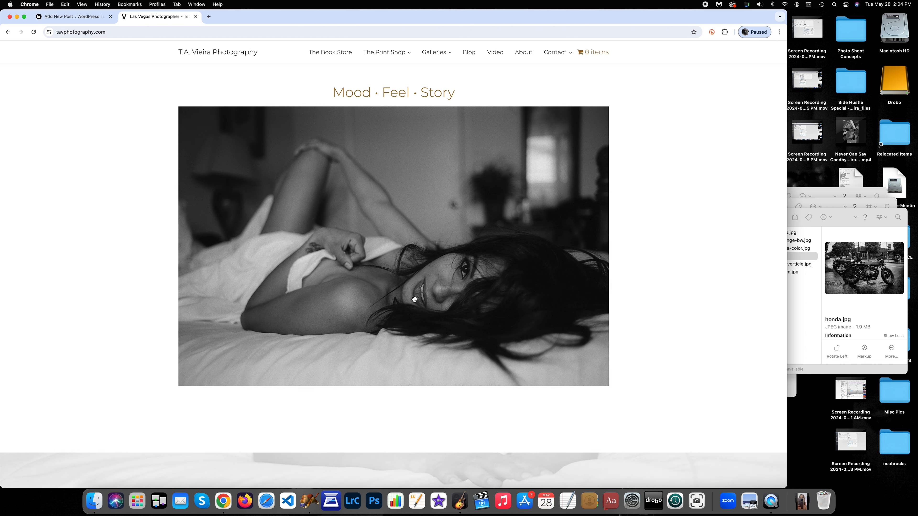
pyautogui.click(470, 53)
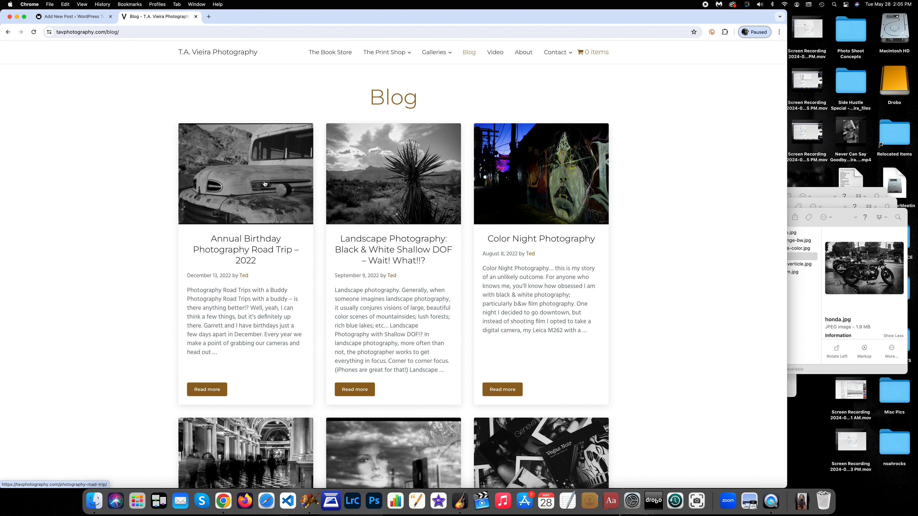
pyautogui.scroll(-5, 264, 183)
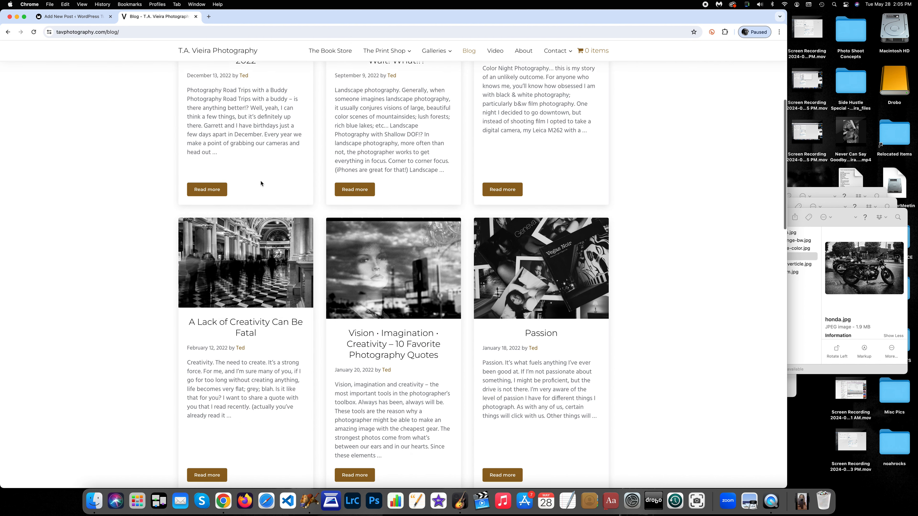
pyautogui.scroll(5, 261, 184)
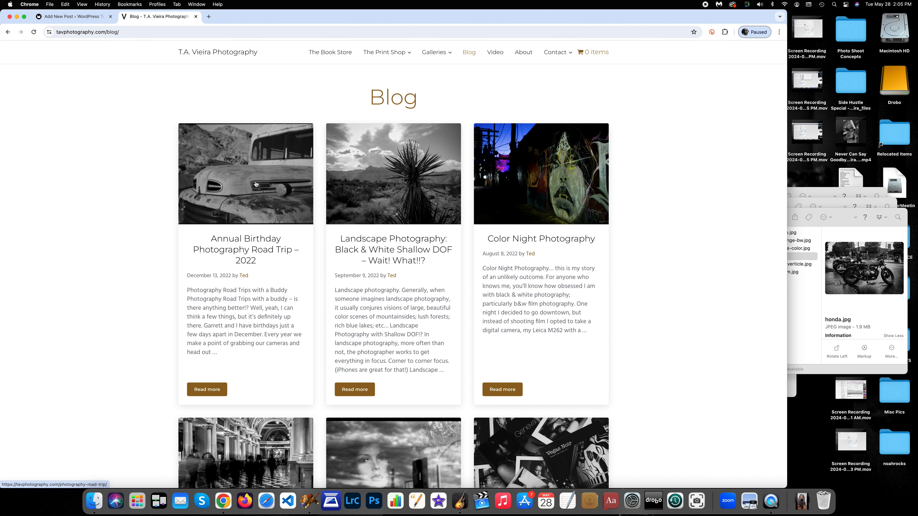
pyautogui.click(71, 16)
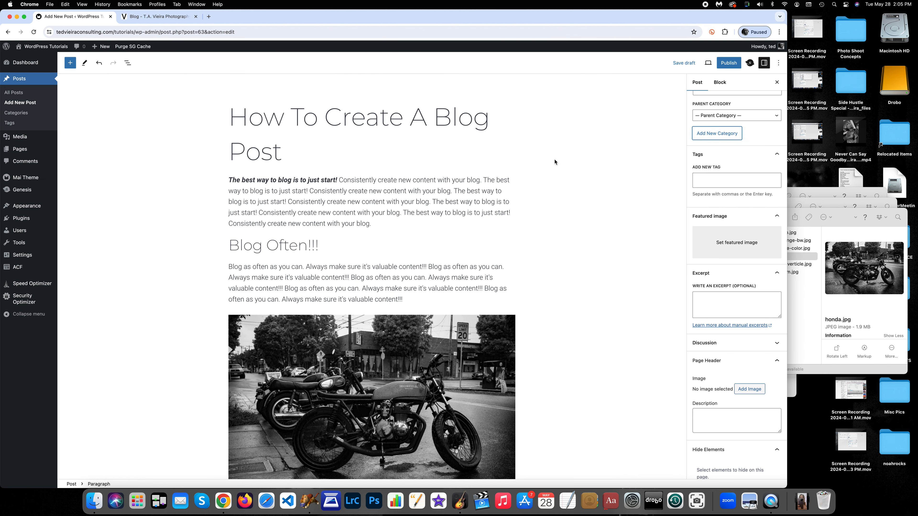
# Set honda.jpg from the media library as the post's featured image
pyautogui.click(731, 244)
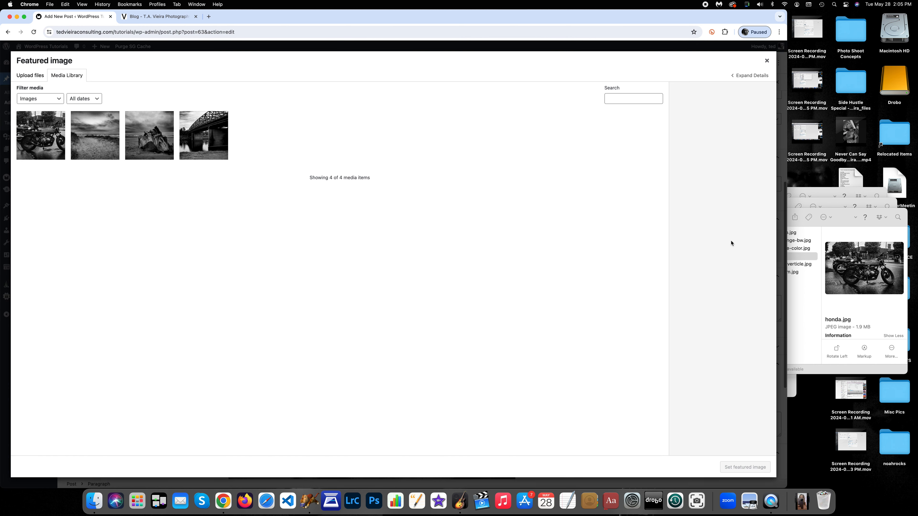
pyautogui.click(34, 133)
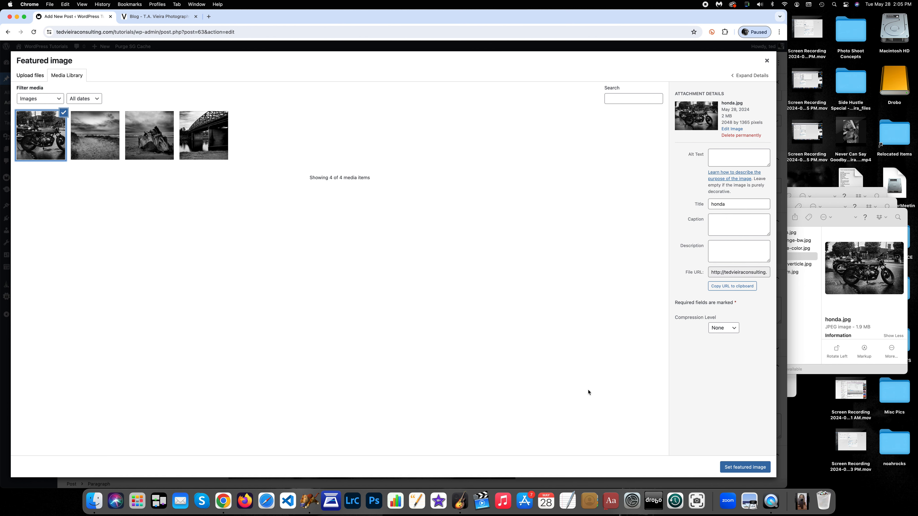
pyautogui.click(743, 467)
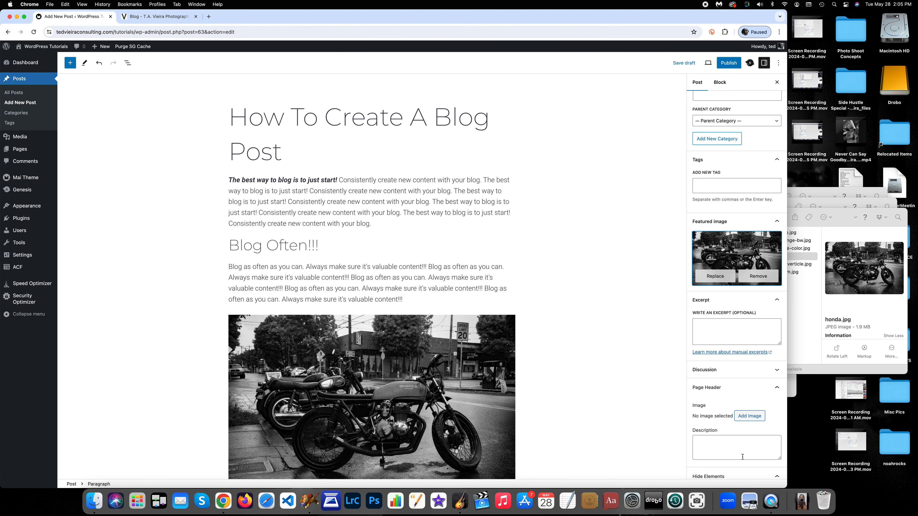
# Publish the post, confirming in the pre-publish panel
pyautogui.scroll(1, 749, 343)
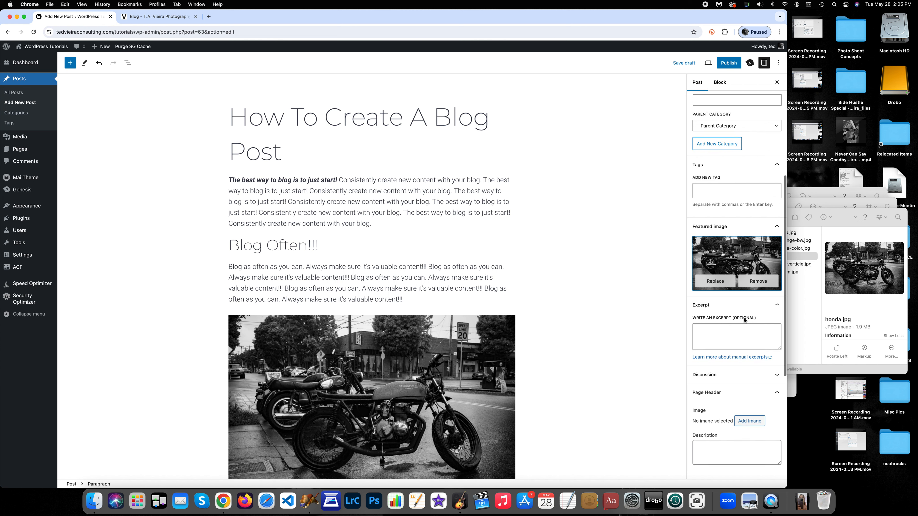
pyautogui.scroll(5, 742, 320)
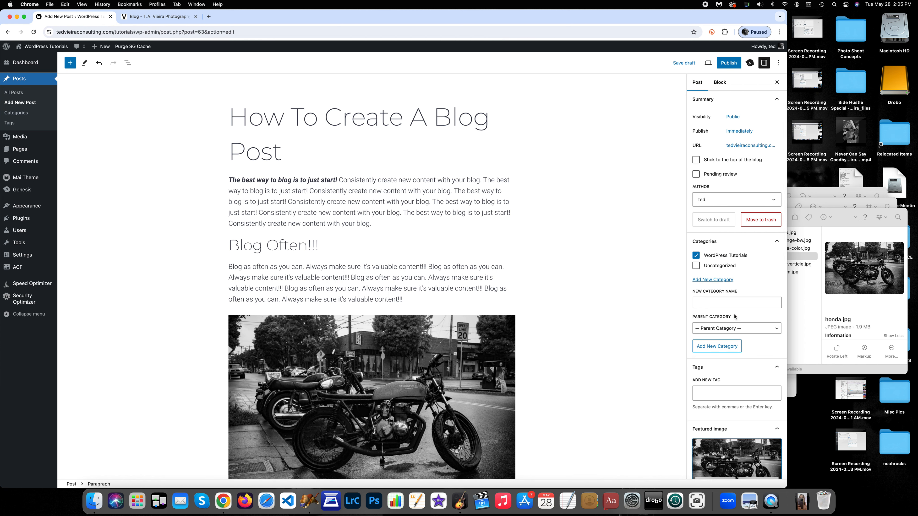
pyautogui.click(726, 64)
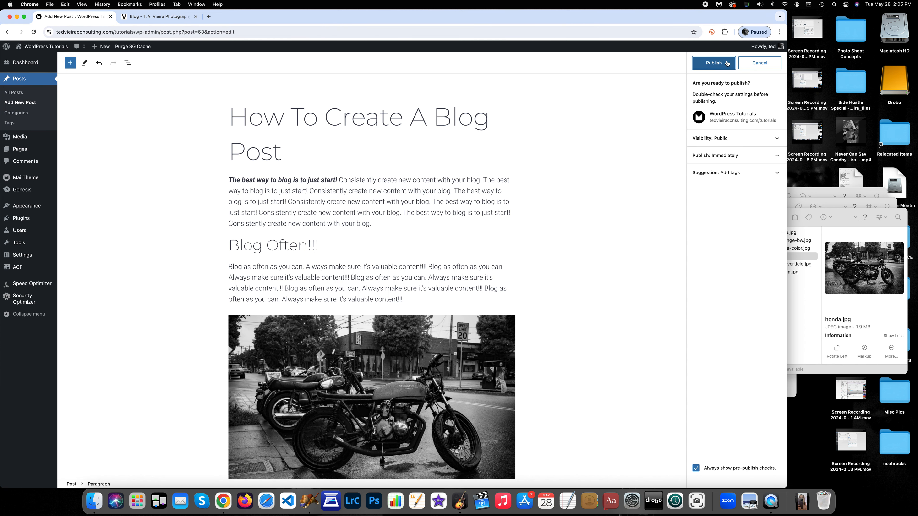
pyautogui.click(727, 64)
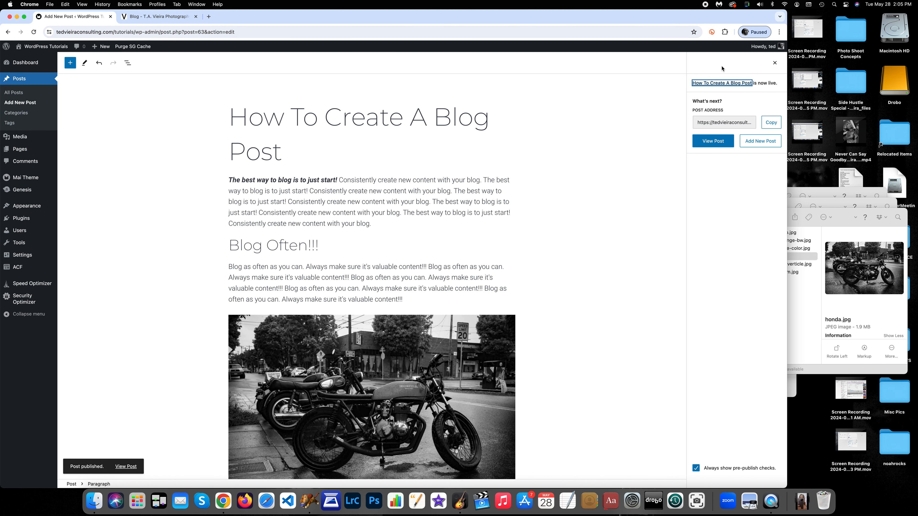
# View the published post and scroll through it to check its layout
pyautogui.click(713, 142)
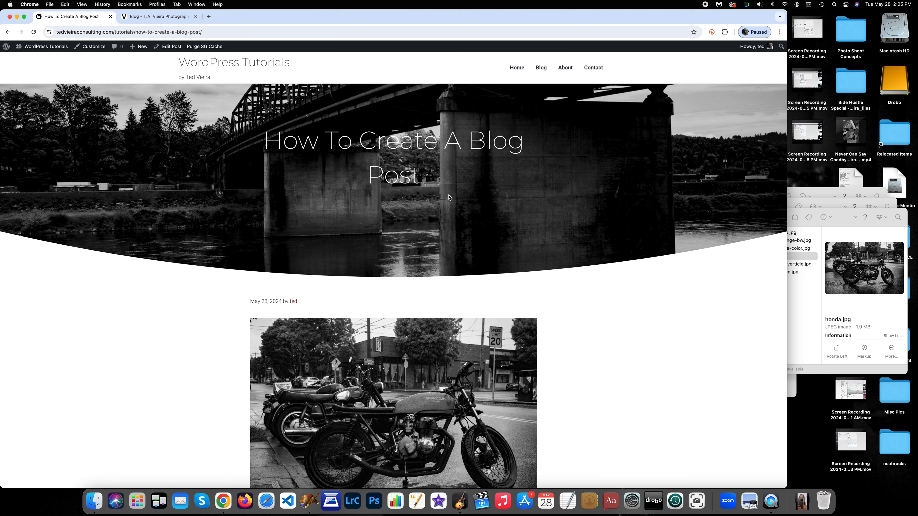
pyautogui.scroll(-4, 479, 197)
pyautogui.scroll(-2, 519, 199)
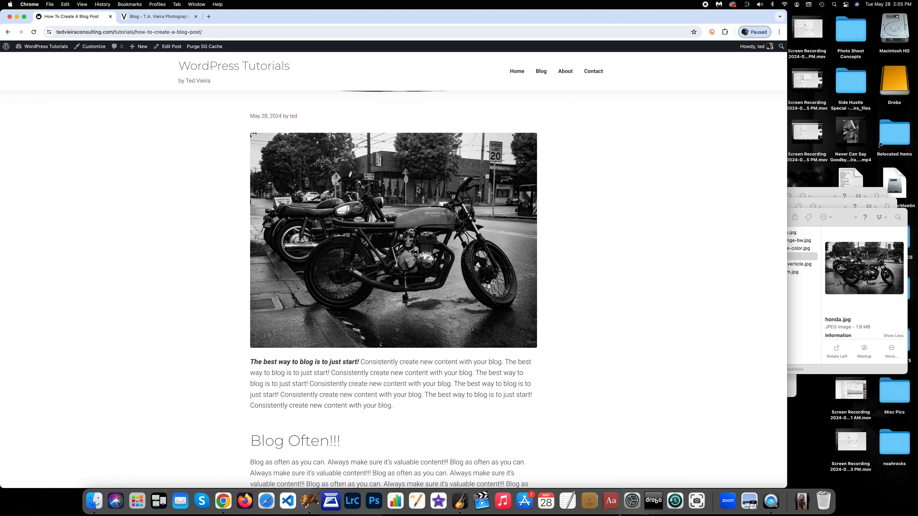
pyautogui.scroll(-5, 418, 190)
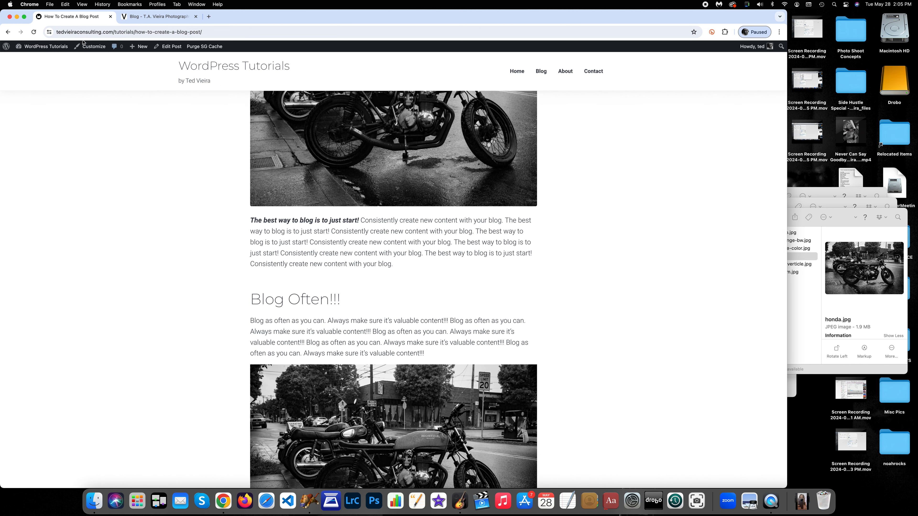
# In the Customizer's Theme Settings for single posts, turn off the Image element so the featured image is hidden
pyautogui.click(93, 47)
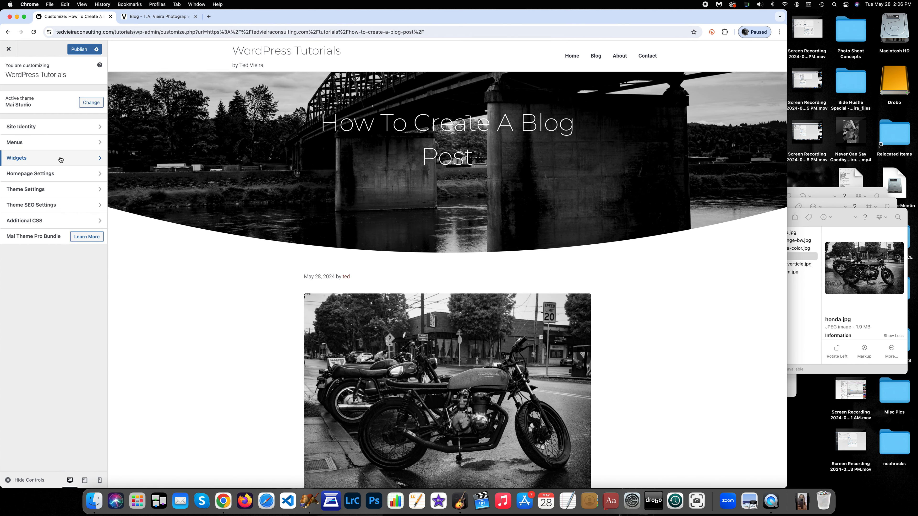
pyautogui.click(41, 189)
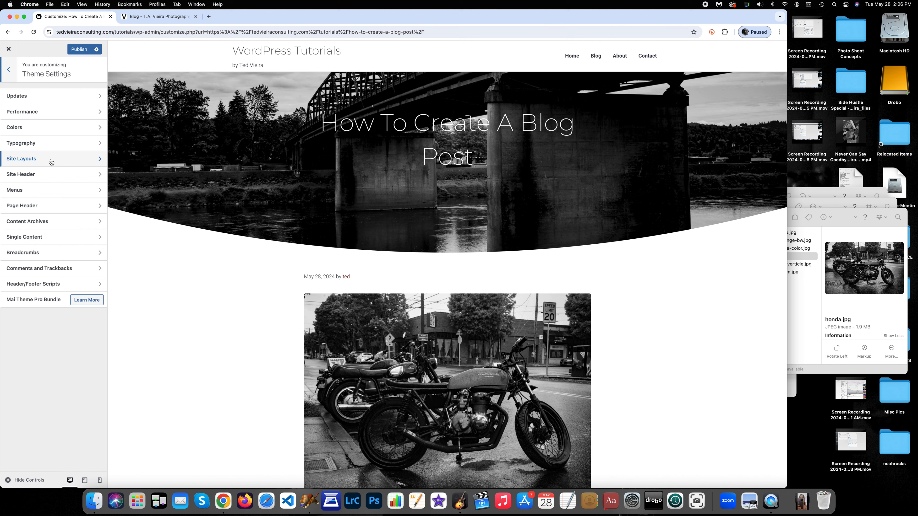
pyautogui.click(64, 237)
pyautogui.click(64, 125)
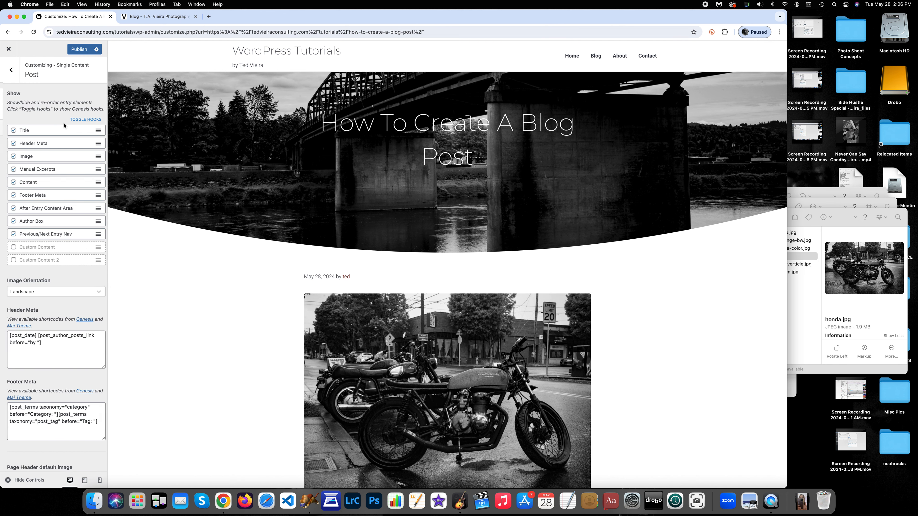
pyautogui.click(11, 157)
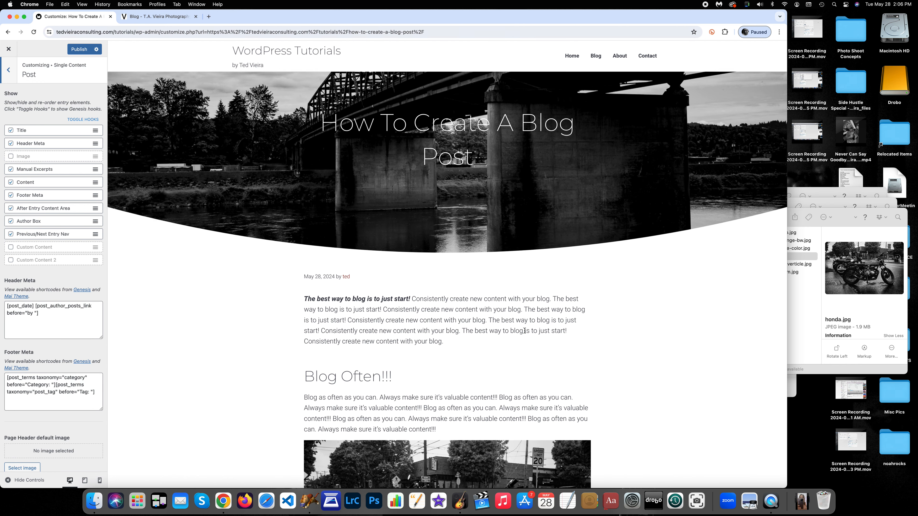
# Publish the Customizer changes and close the Customizer to return to the post
pyautogui.click(84, 51)
pyautogui.click(9, 49)
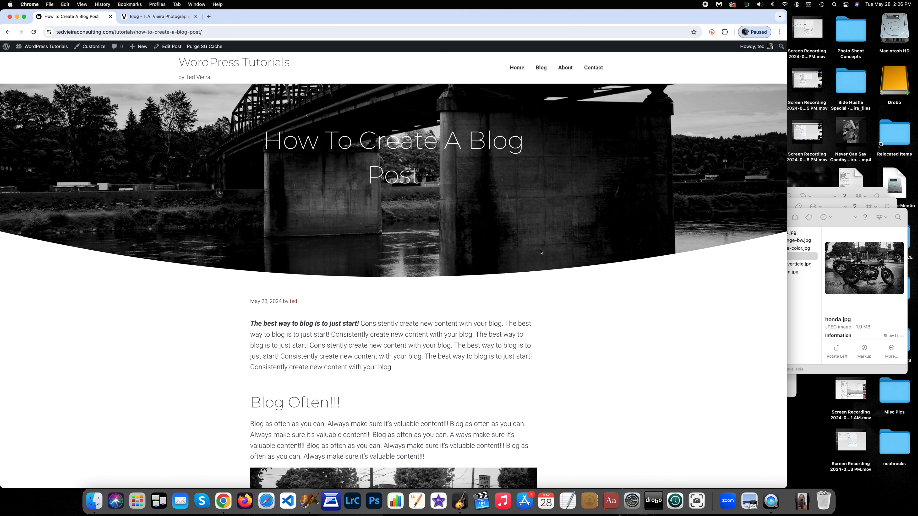
# Scroll through the published post to check its layout without the featured image
pyautogui.scroll(-1, 627, 265)
pyautogui.scroll(-10, 575, 240)
pyautogui.scroll(1, 575, 240)
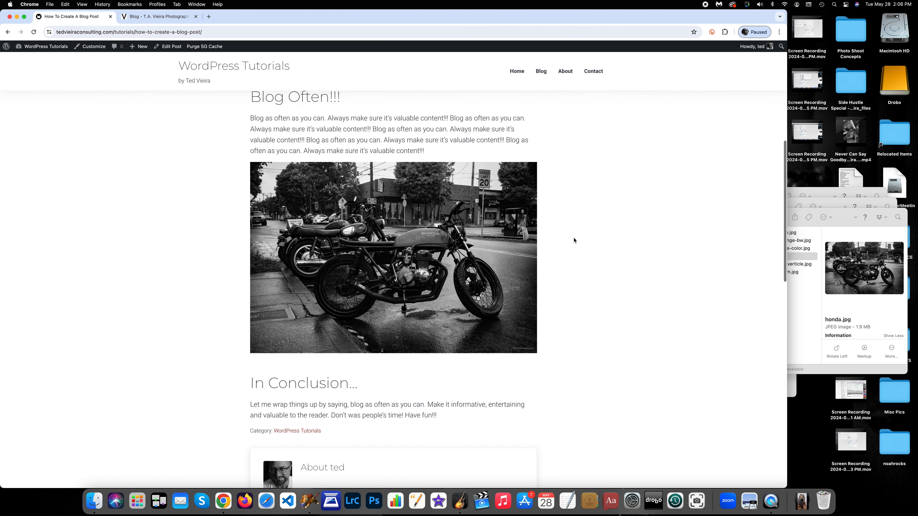
pyautogui.scroll(-5, 211, 114)
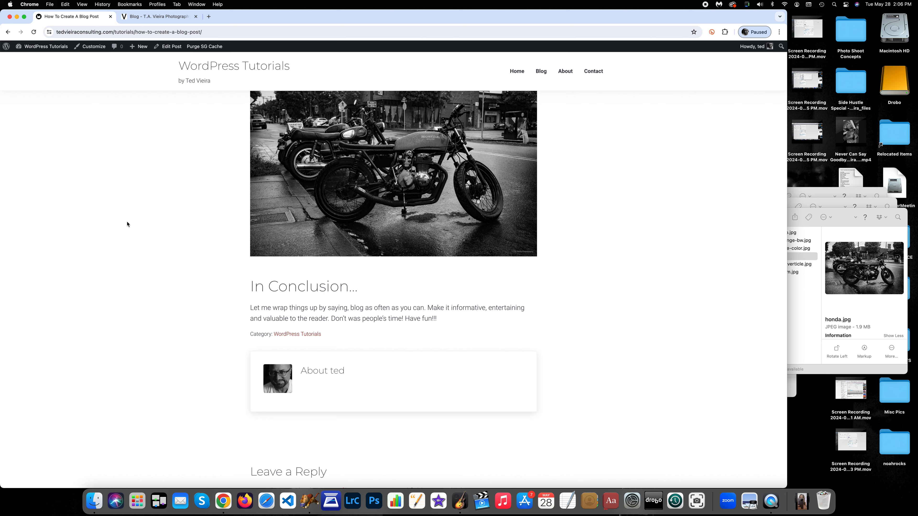
pyautogui.scroll(-2, 225, 235)
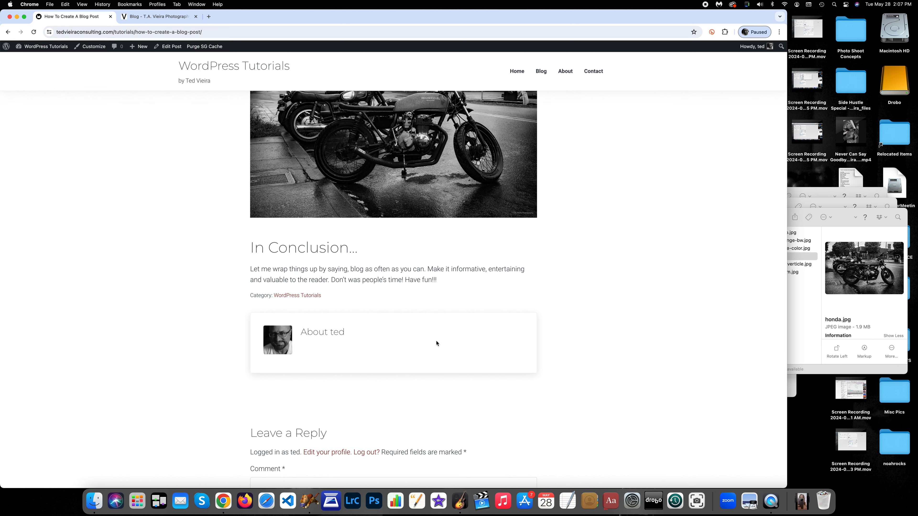
pyautogui.scroll(20, 436, 344)
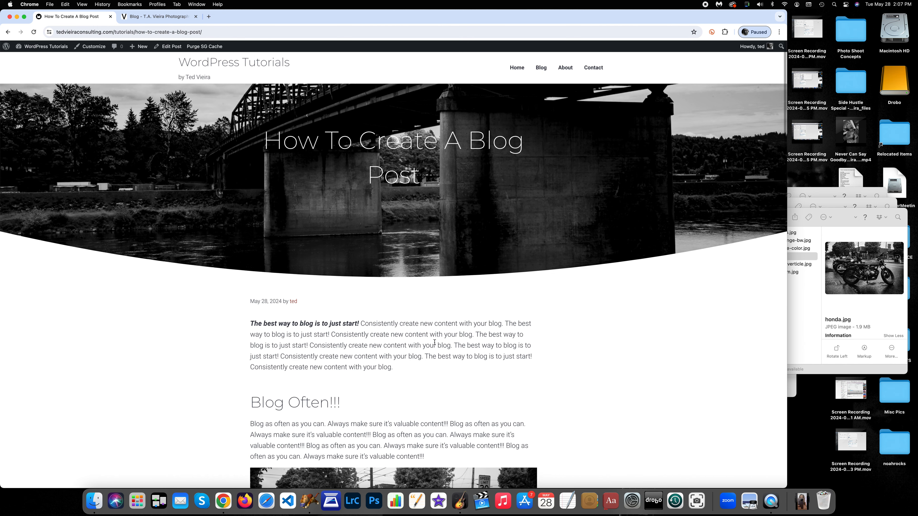
pyautogui.scroll(-6, 432, 343)
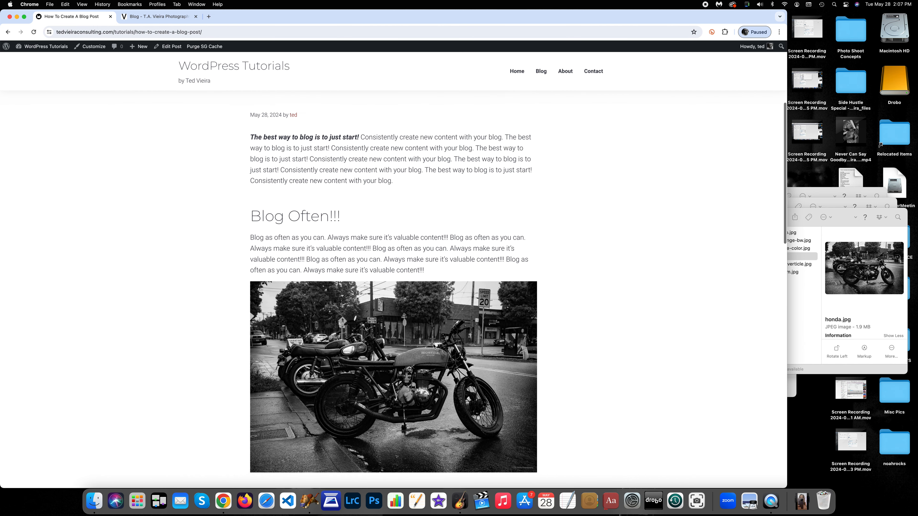
pyautogui.scroll(6, 434, 346)
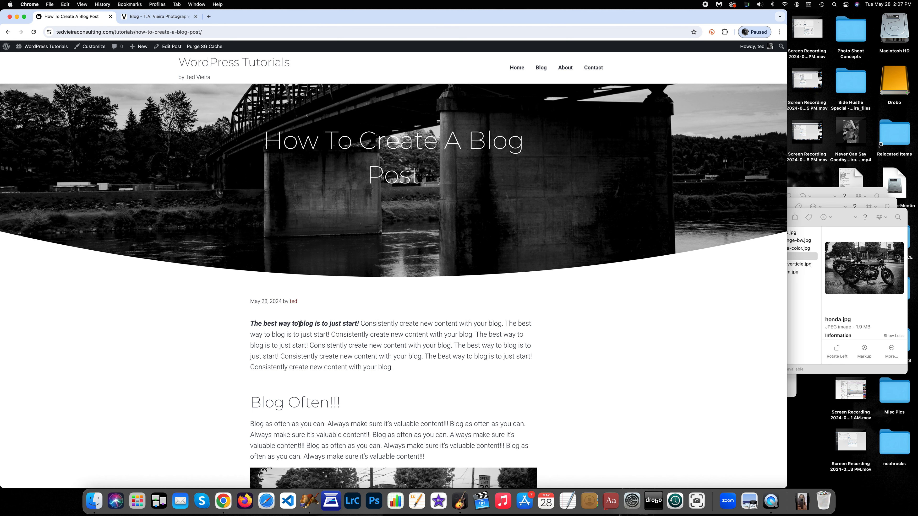
# Open the post in the editor, retype the word blog in the opening bold sentence, and update the post
pyautogui.click(168, 48)
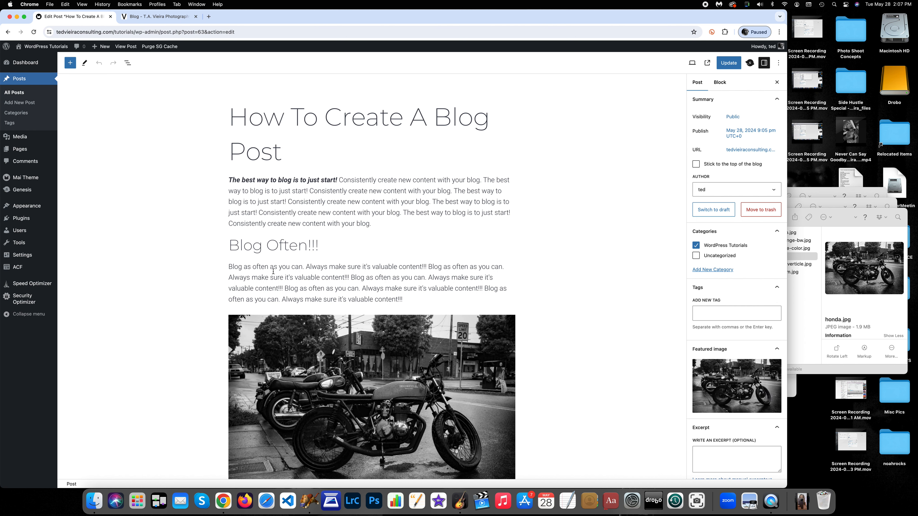
pyautogui.doubleClick(283, 180)
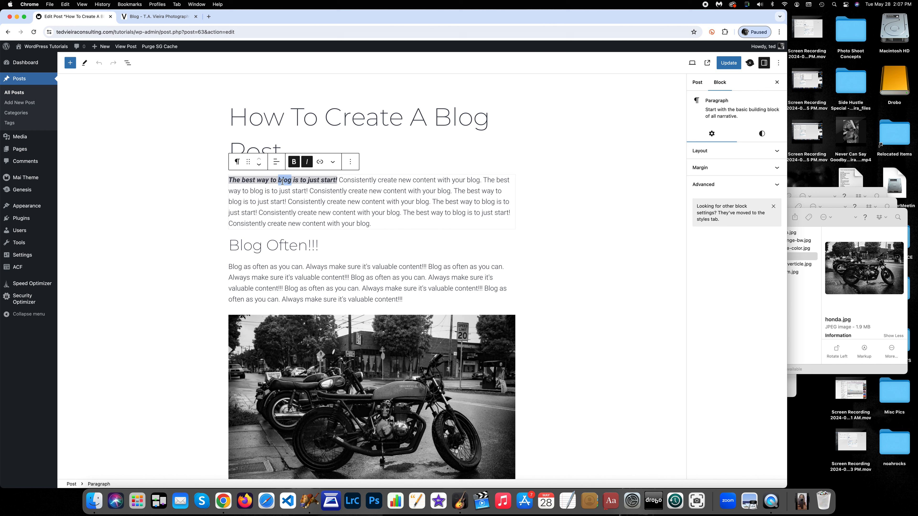
pyautogui.write('blog')
pyautogui.click(729, 63)
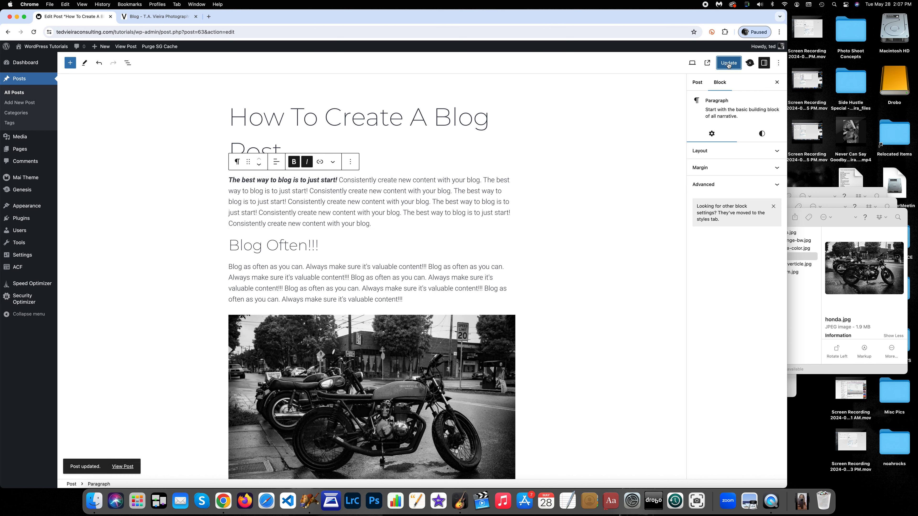
# View the updated post and scroll through it to review the content
pyautogui.click(121, 468)
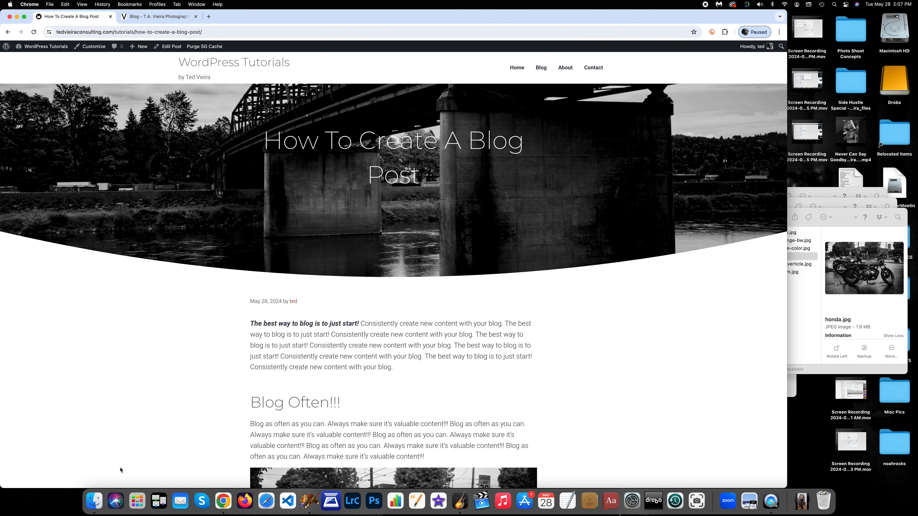
pyautogui.scroll(-3, 151, 383)
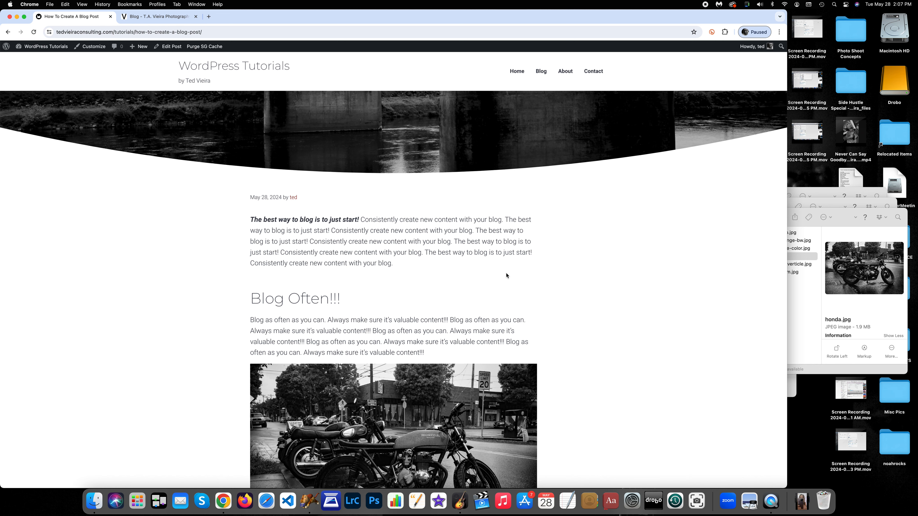
pyautogui.scroll(-5, 495, 275)
pyautogui.scroll(-6, 507, 275)
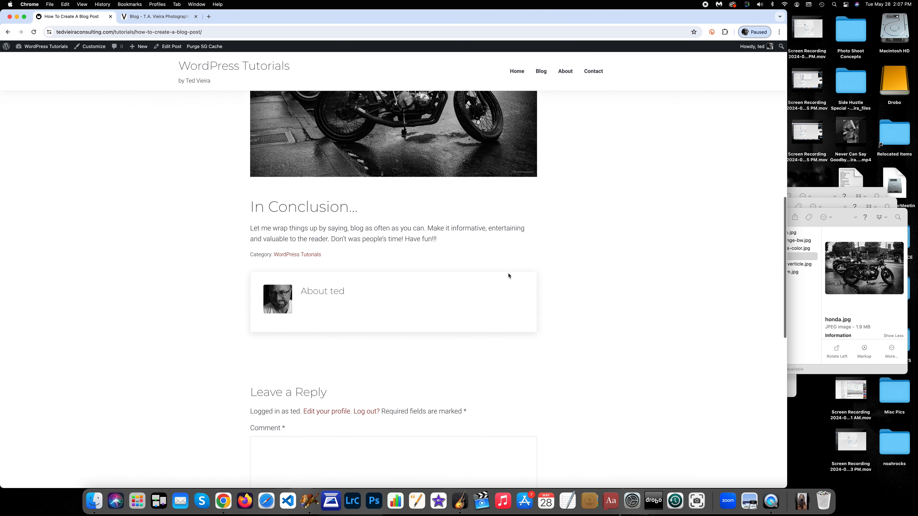
pyautogui.scroll(7, 507, 276)
pyautogui.scroll(7, 508, 276)
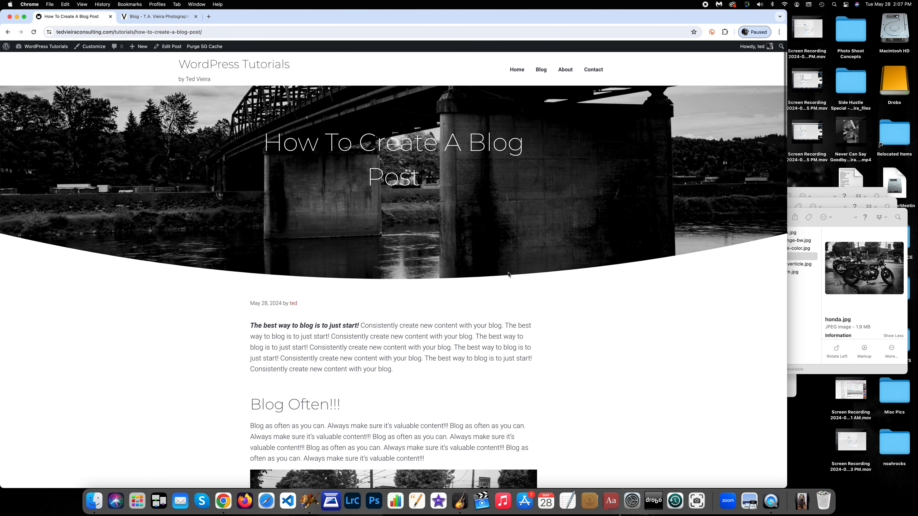